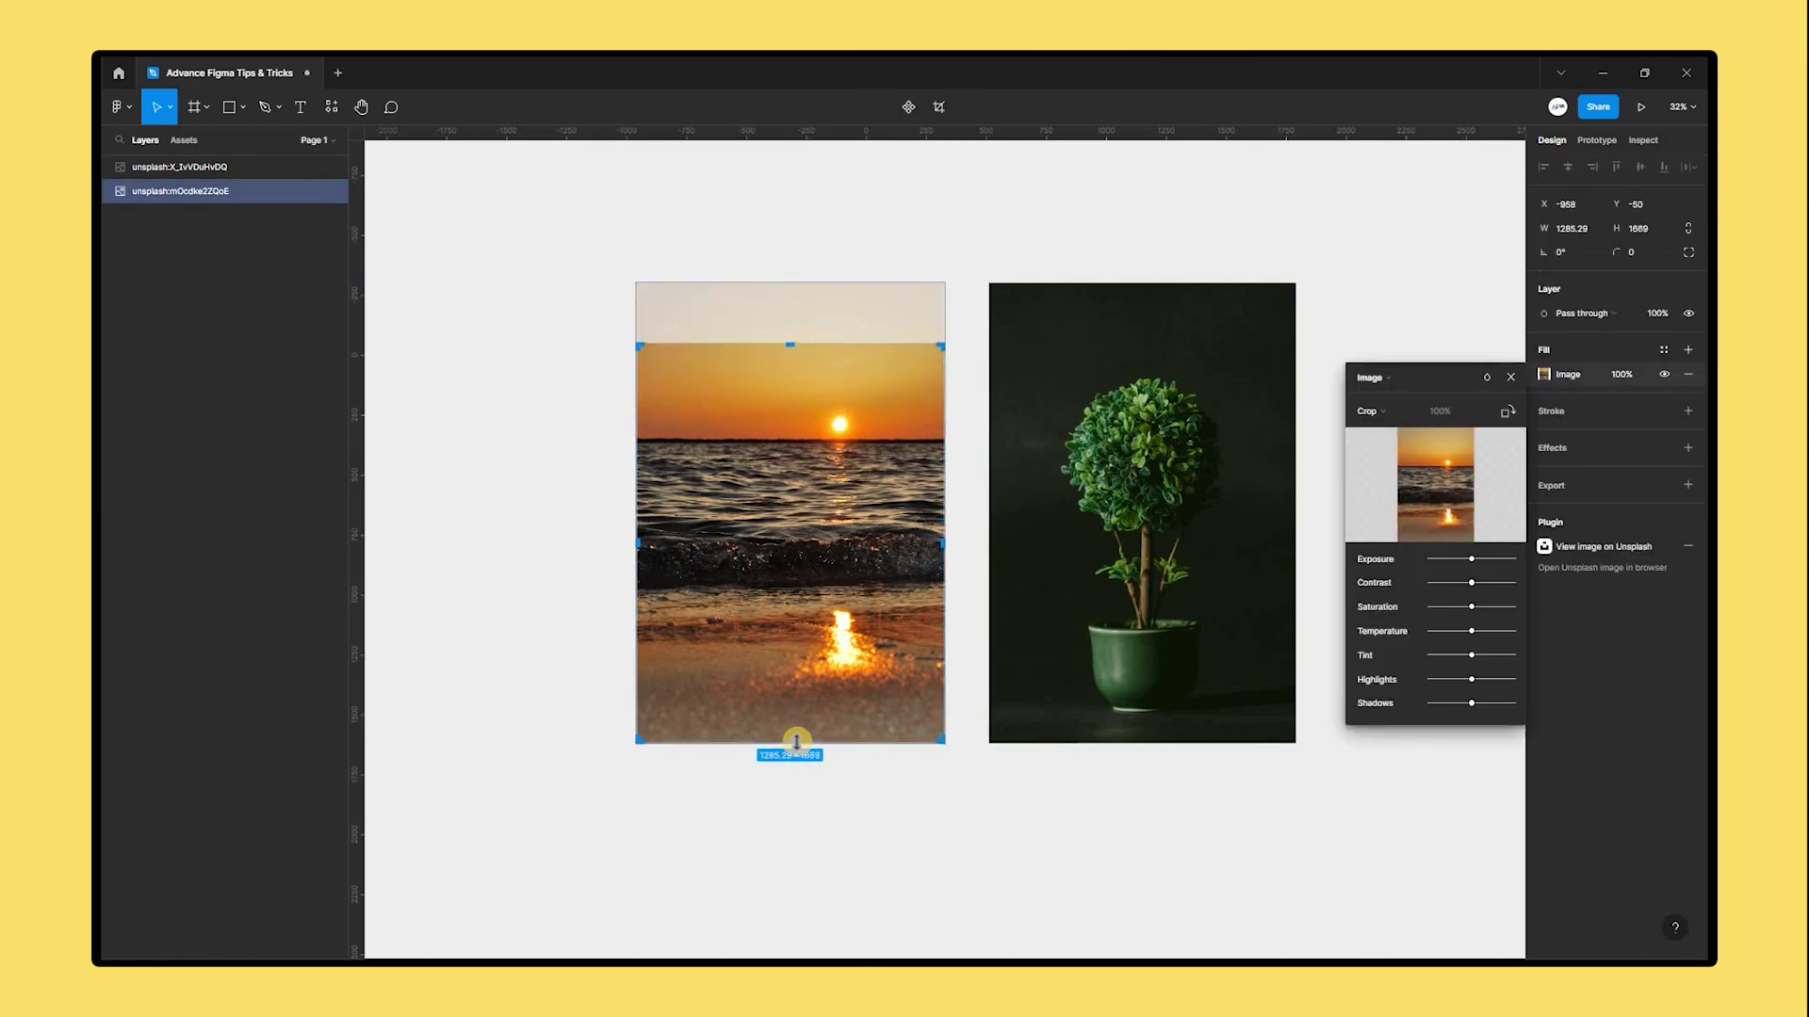
# - Trim the sunset photo's top and bottom into a wide landscape and shift it left
pyautogui.moveTo(796, 741); pyautogui.dragTo(800, 577)
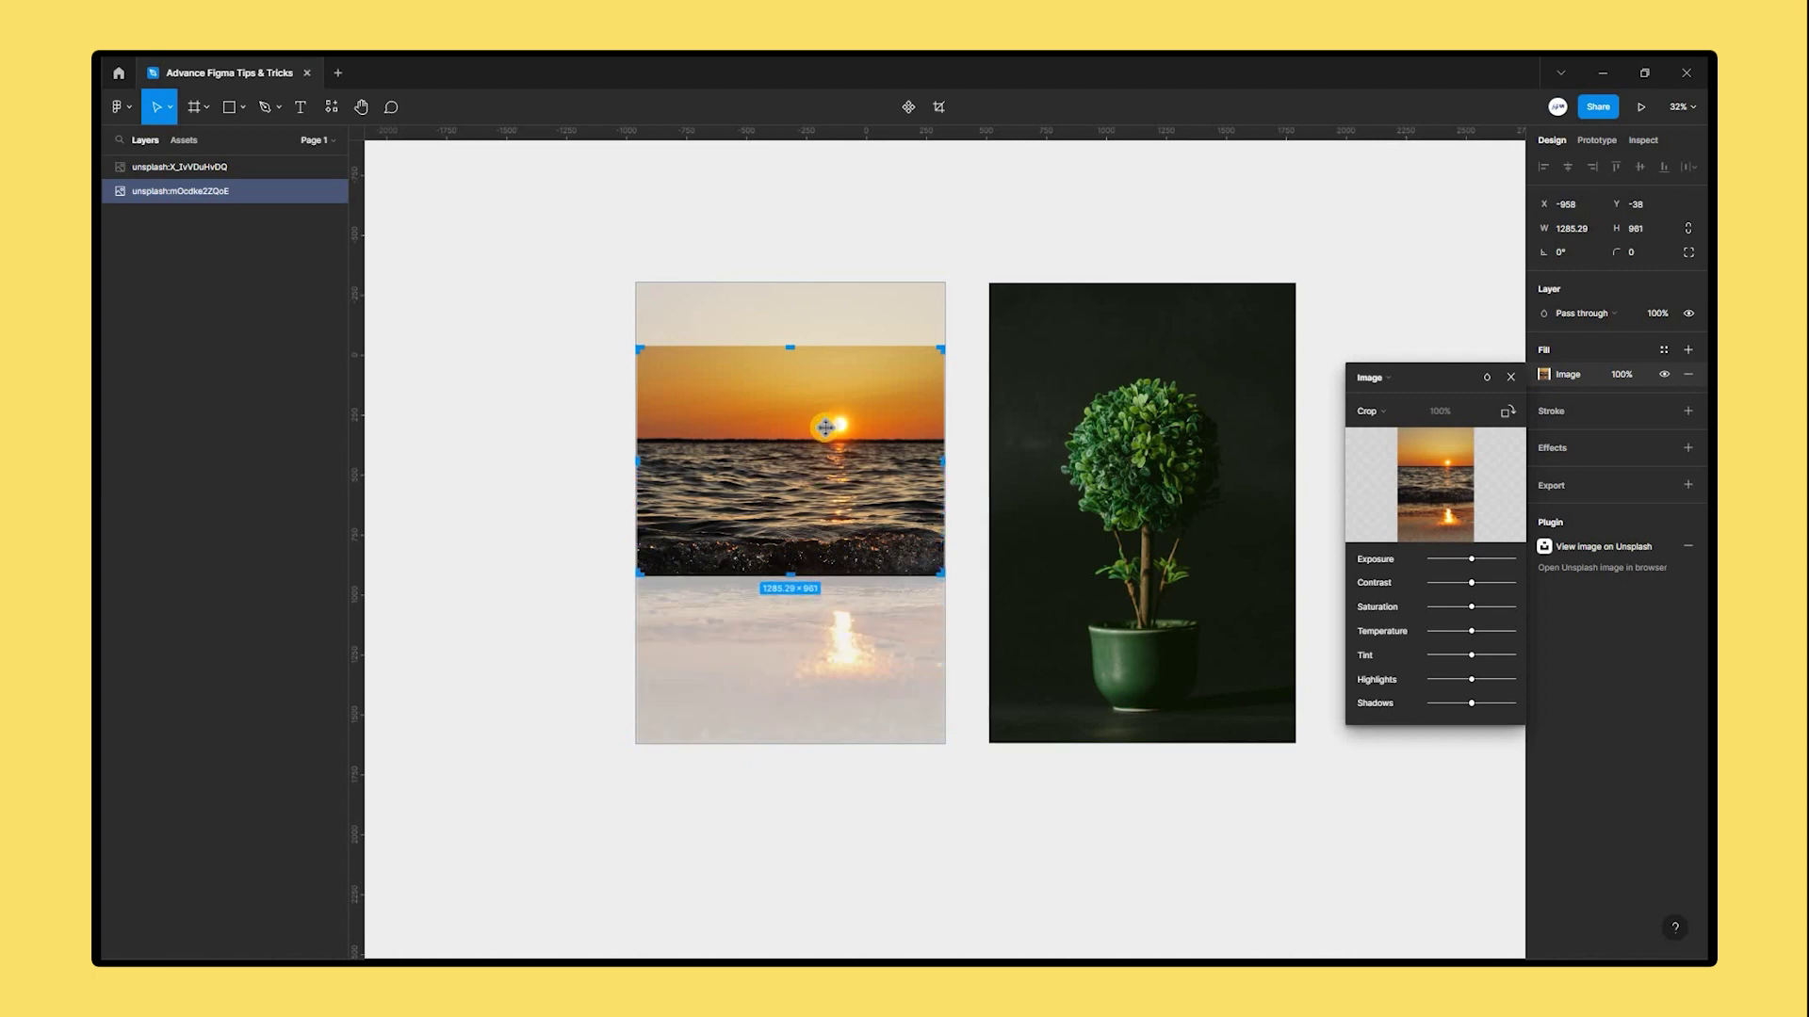
pyautogui.press('Return')
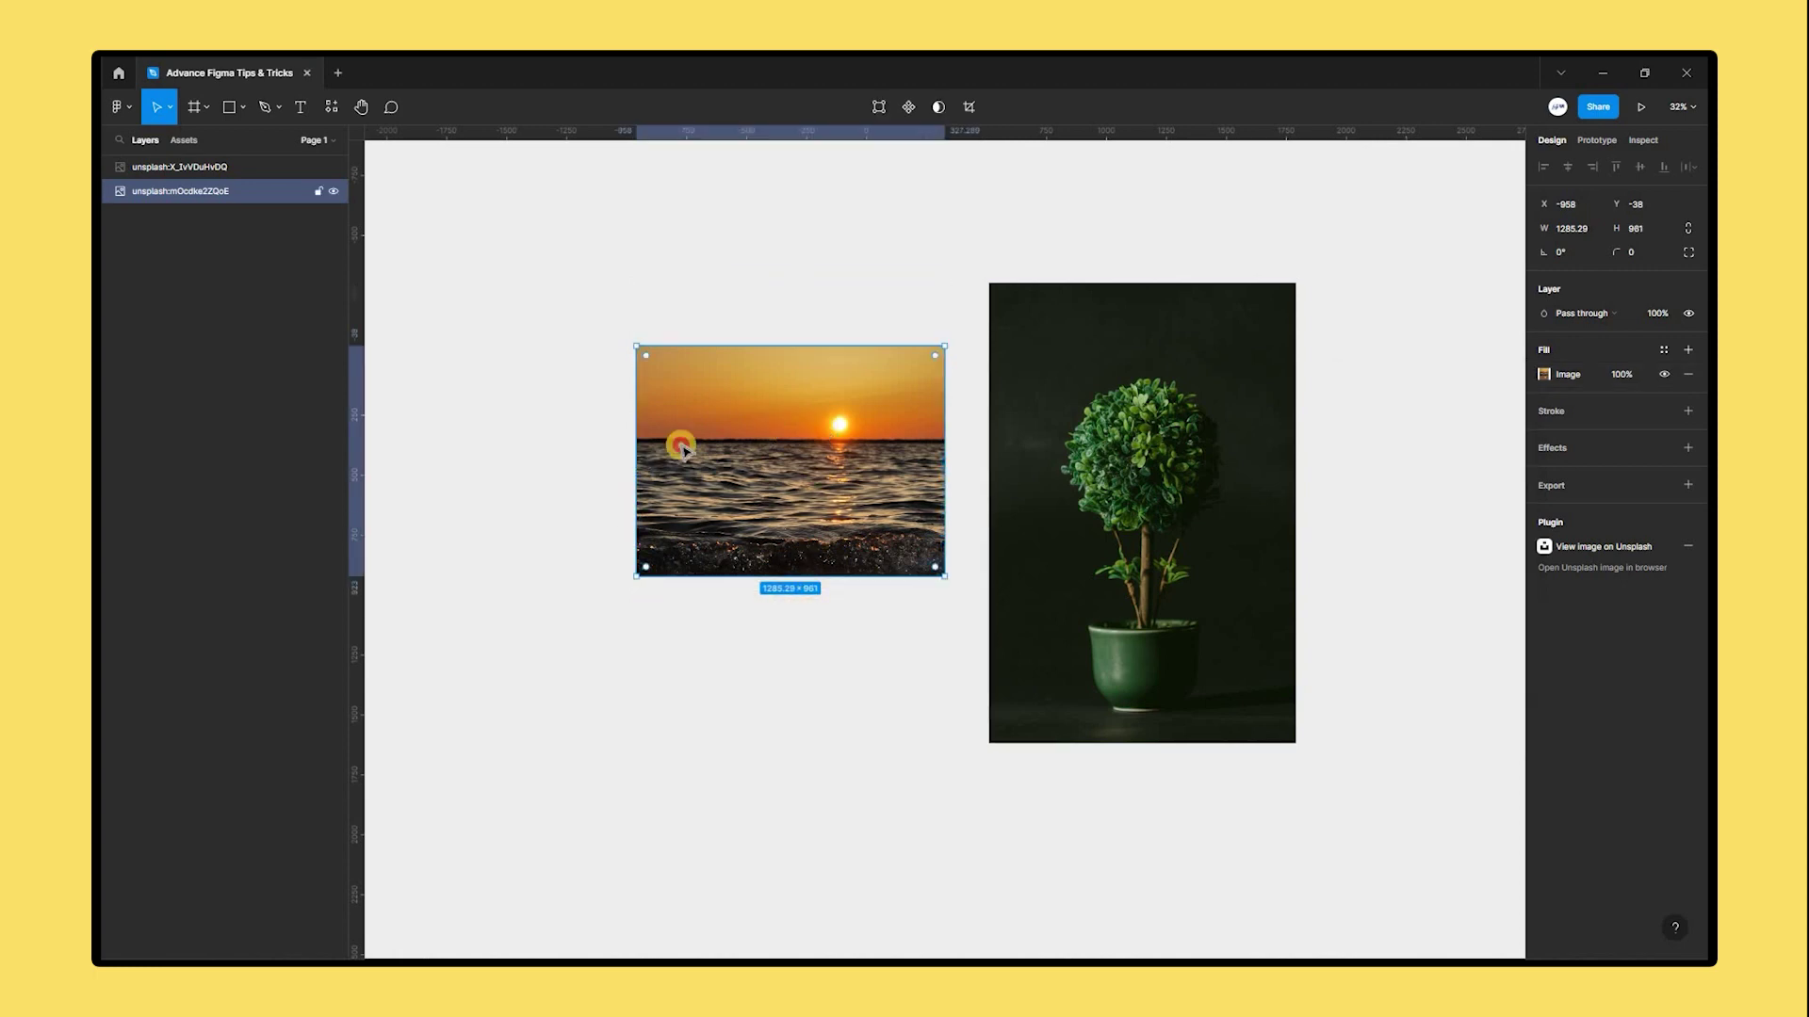
pyautogui.moveTo(681, 446); pyautogui.dragTo(918, 347)
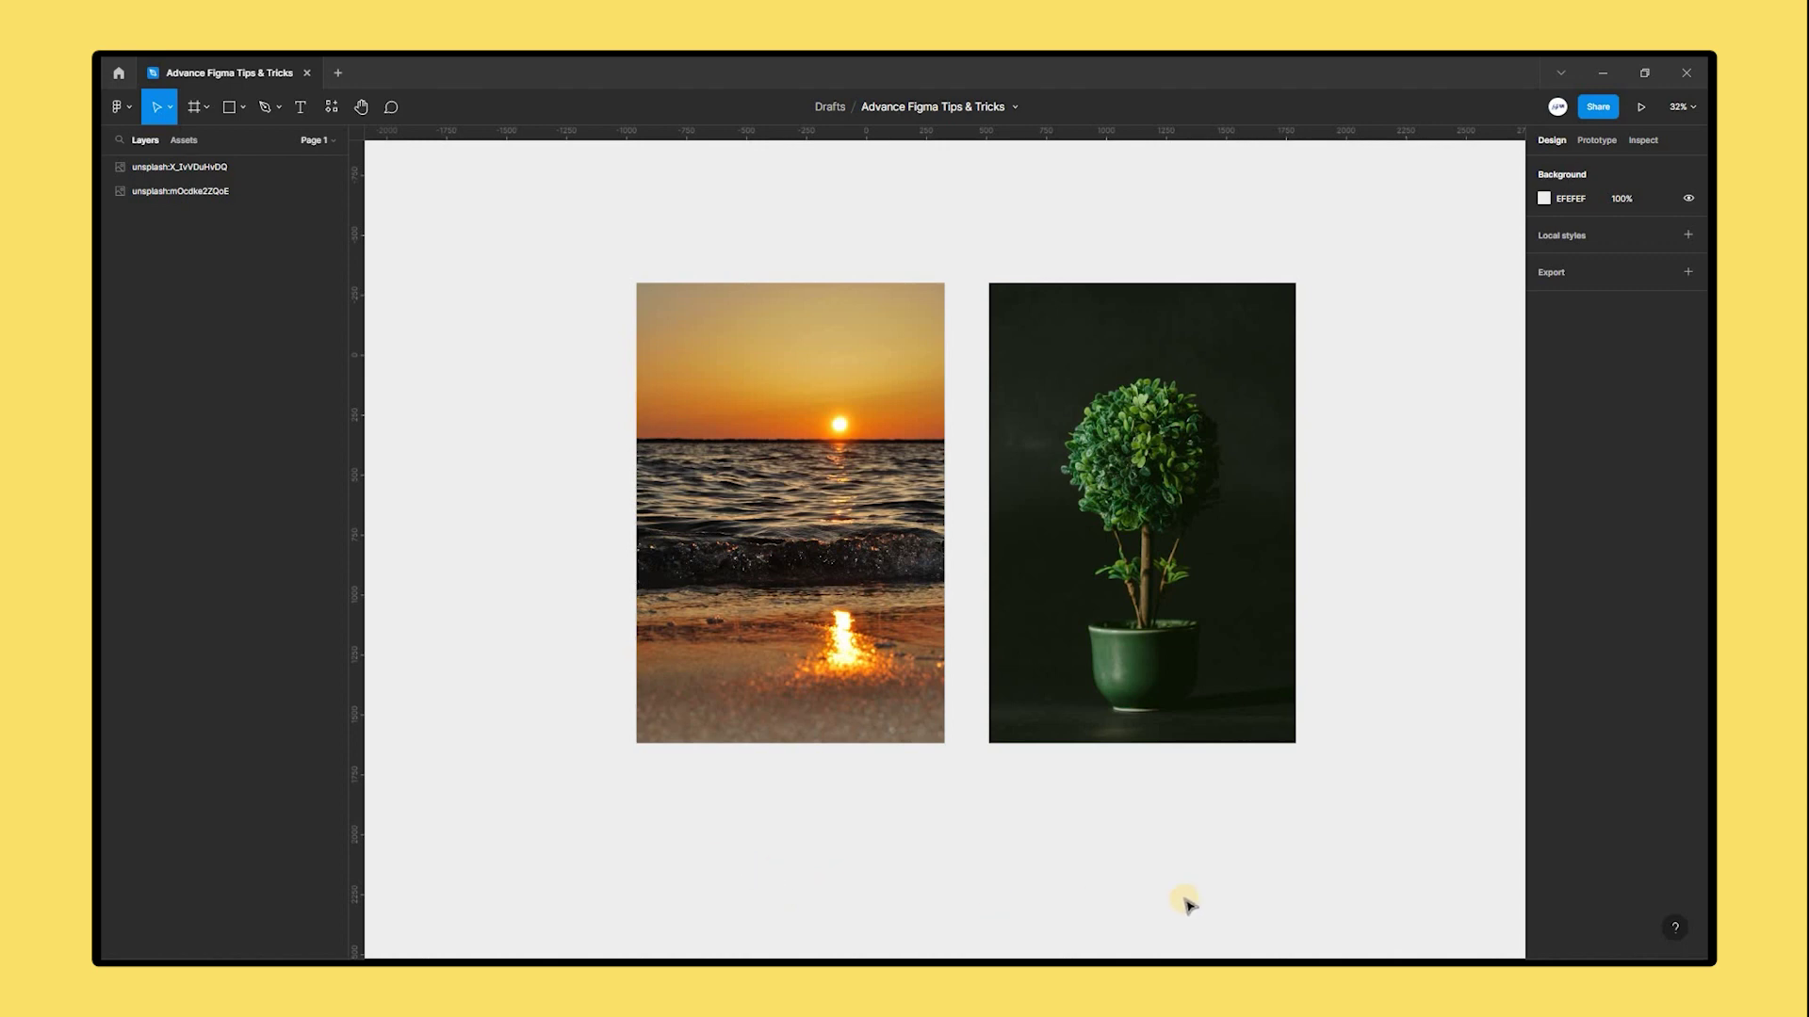
pyautogui.keyDown('alt'); pyautogui.doubleClick(791, 290); pyautogui.keyUp('alt')
pyautogui.moveTo(795, 285); pyautogui.dragTo(804, 348)
pyautogui.moveTo(796, 741); pyautogui.dragTo(802, 577)
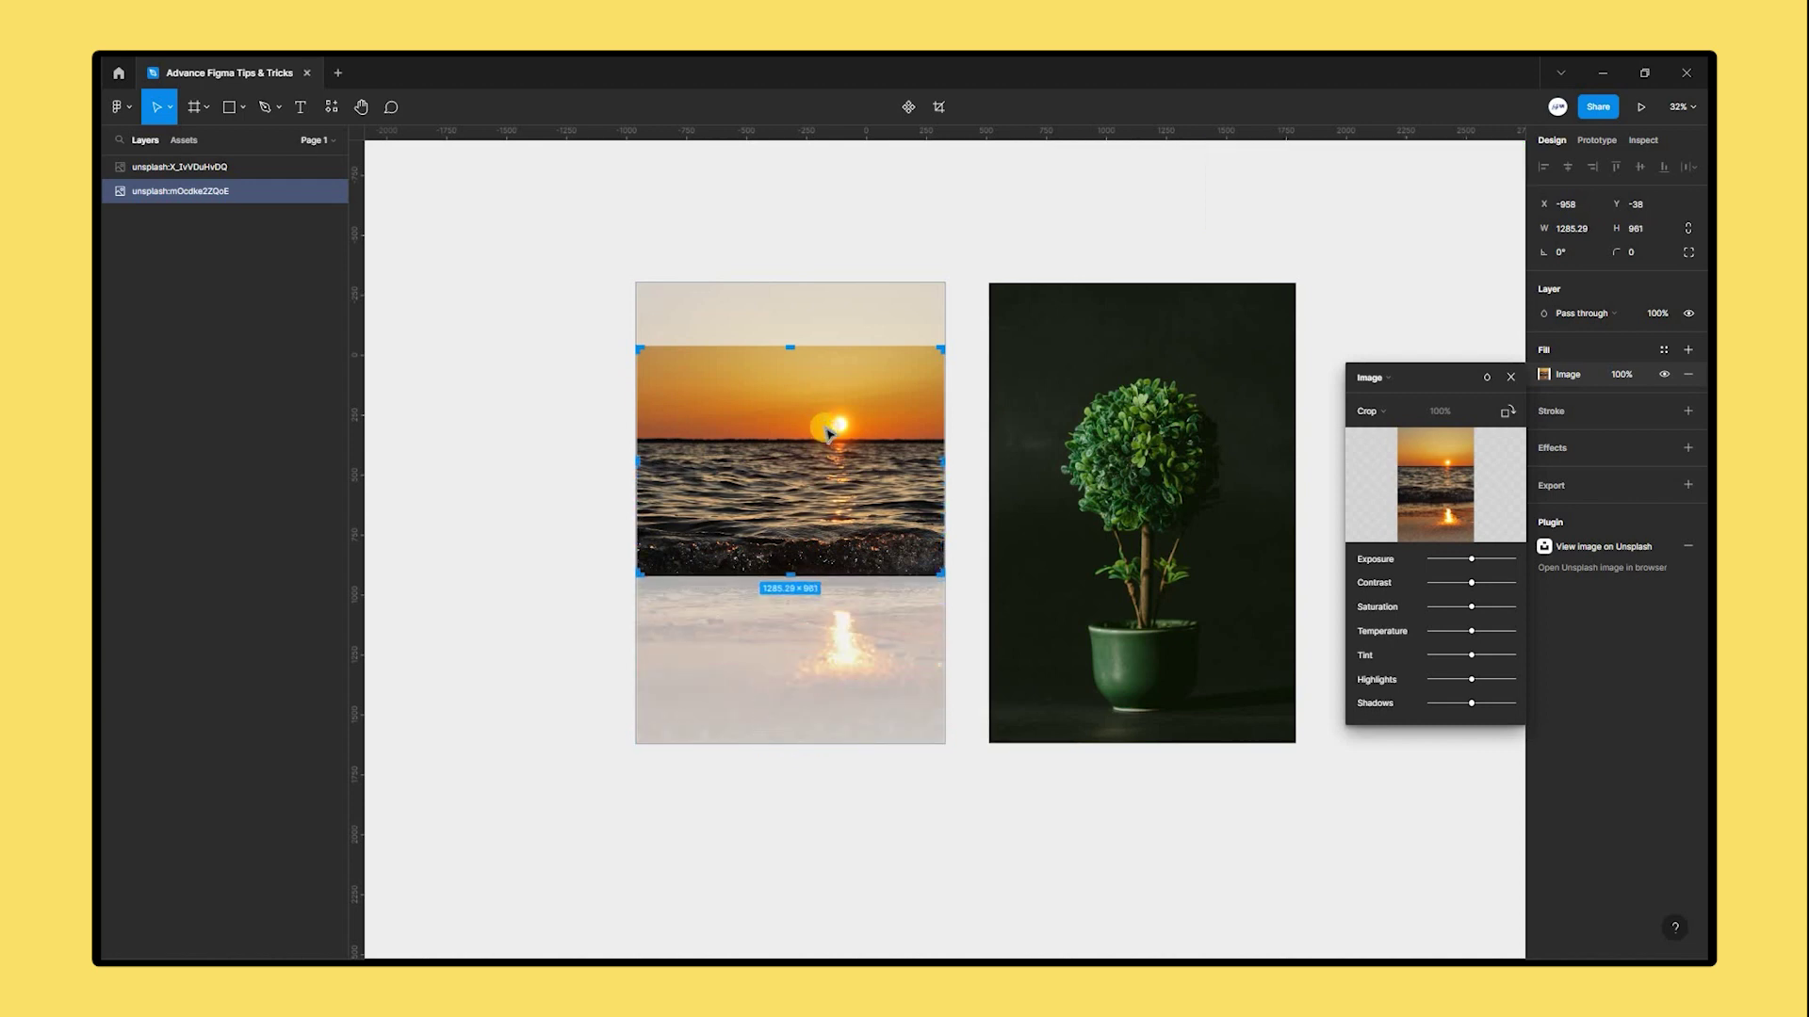
pyautogui.press('Return')
pyautogui.moveTo(675, 419); pyautogui.dragTo(1109, 339)
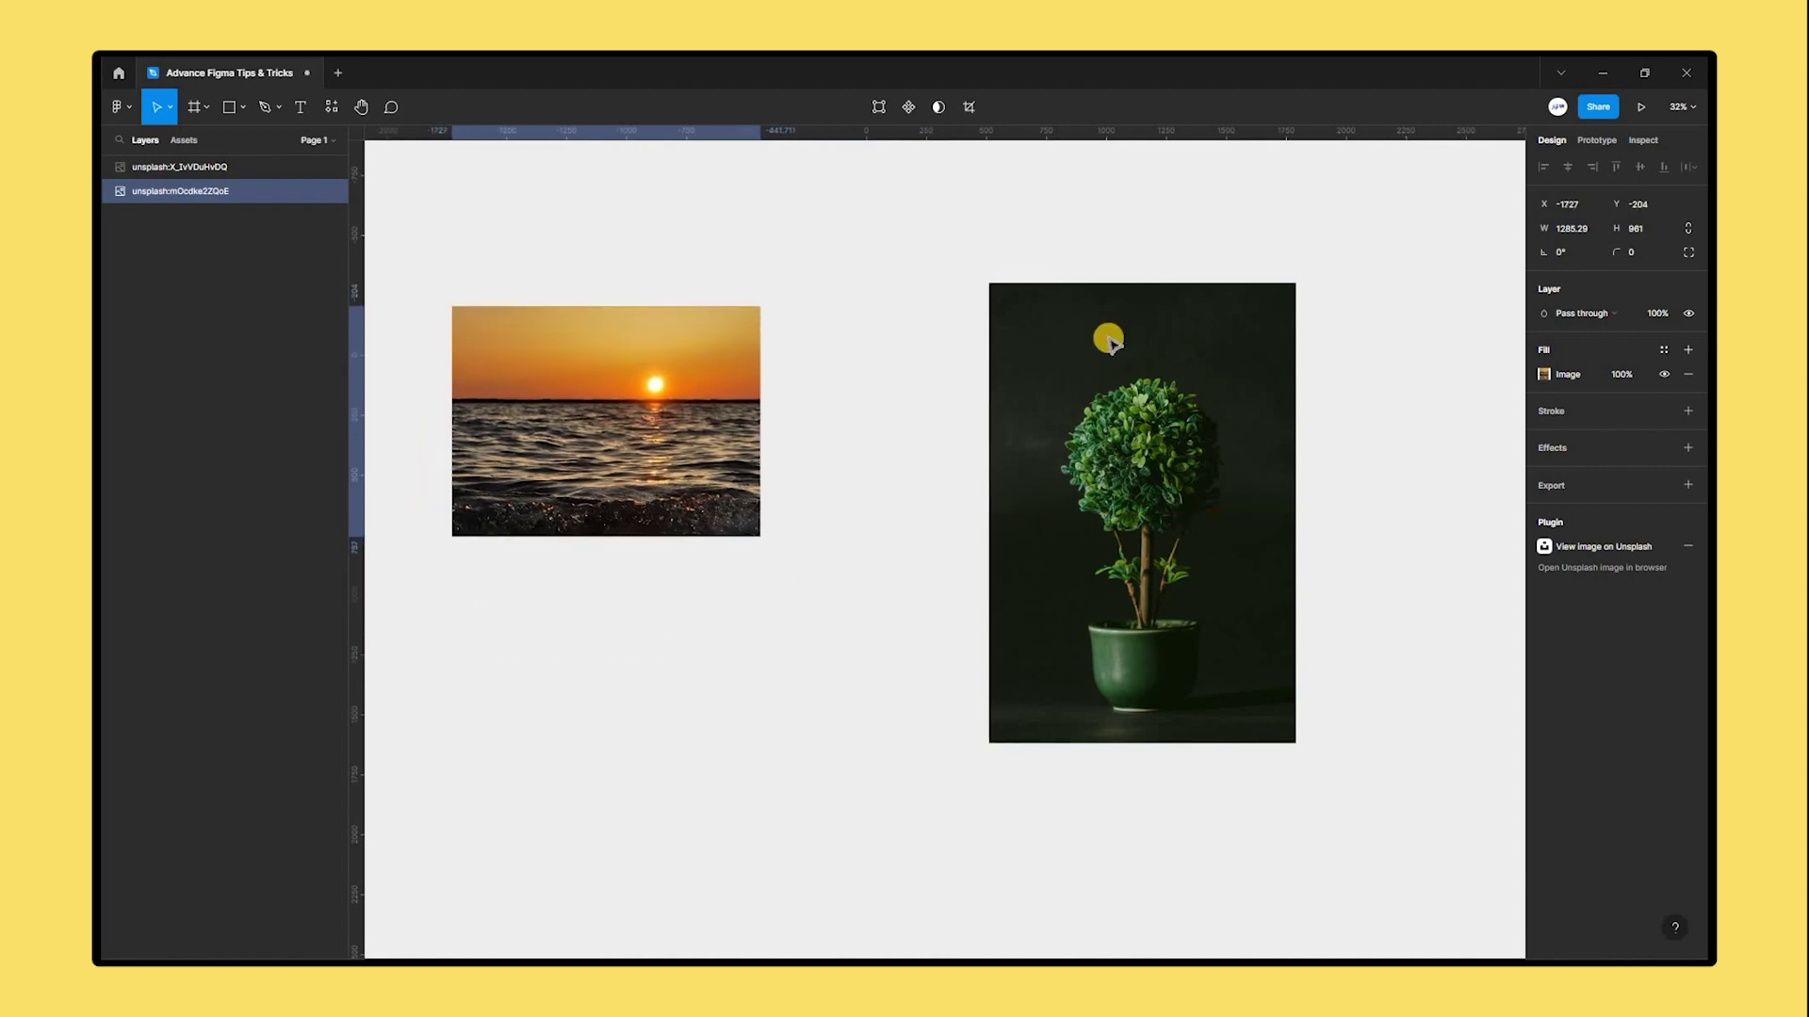
# - Crop the plant photo in from all sides into a narrow portrait
pyautogui.doubleClick(1162, 337)
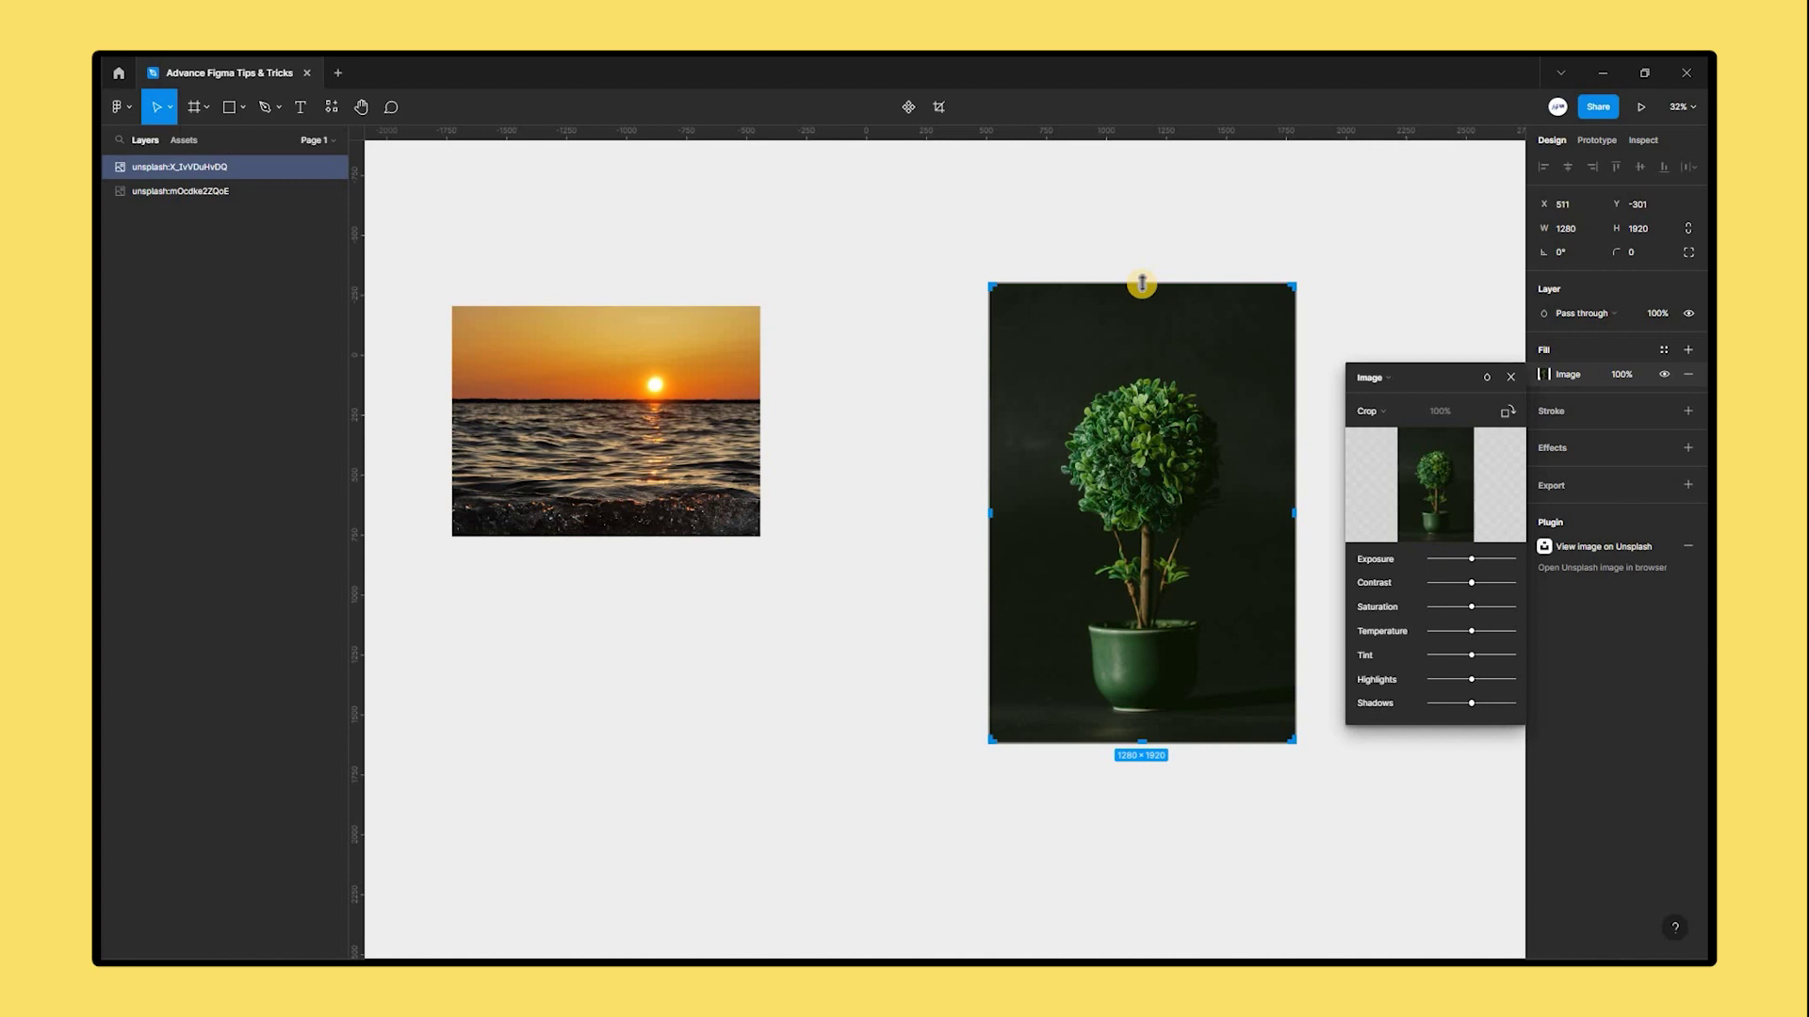
pyautogui.moveTo(1142, 283)
pyautogui.mouseDown()
pyautogui.moveTo(1131, 421)
pyautogui.moveTo(1134, 315)
pyautogui.mouseUp()
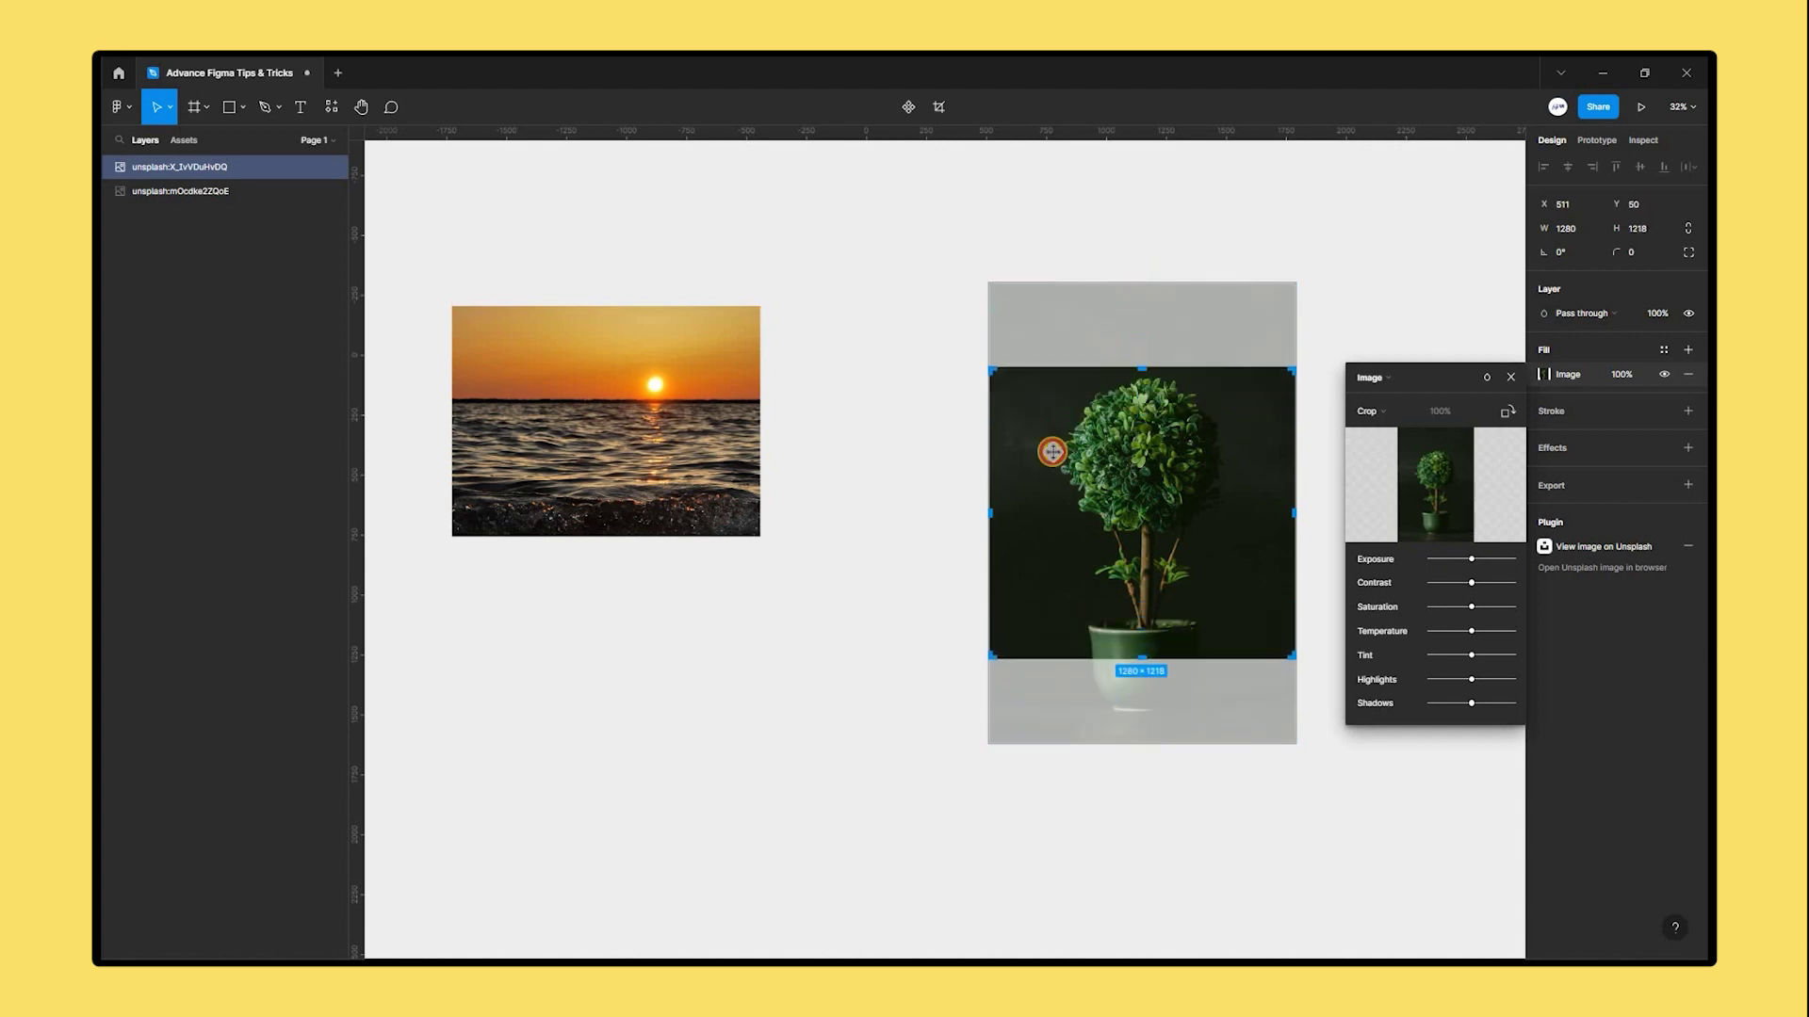
pyautogui.moveTo(987, 517)
pyautogui.mouseDown()
pyautogui.moveTo(1058, 505)
pyautogui.moveTo(1005, 505)
pyautogui.mouseUp()
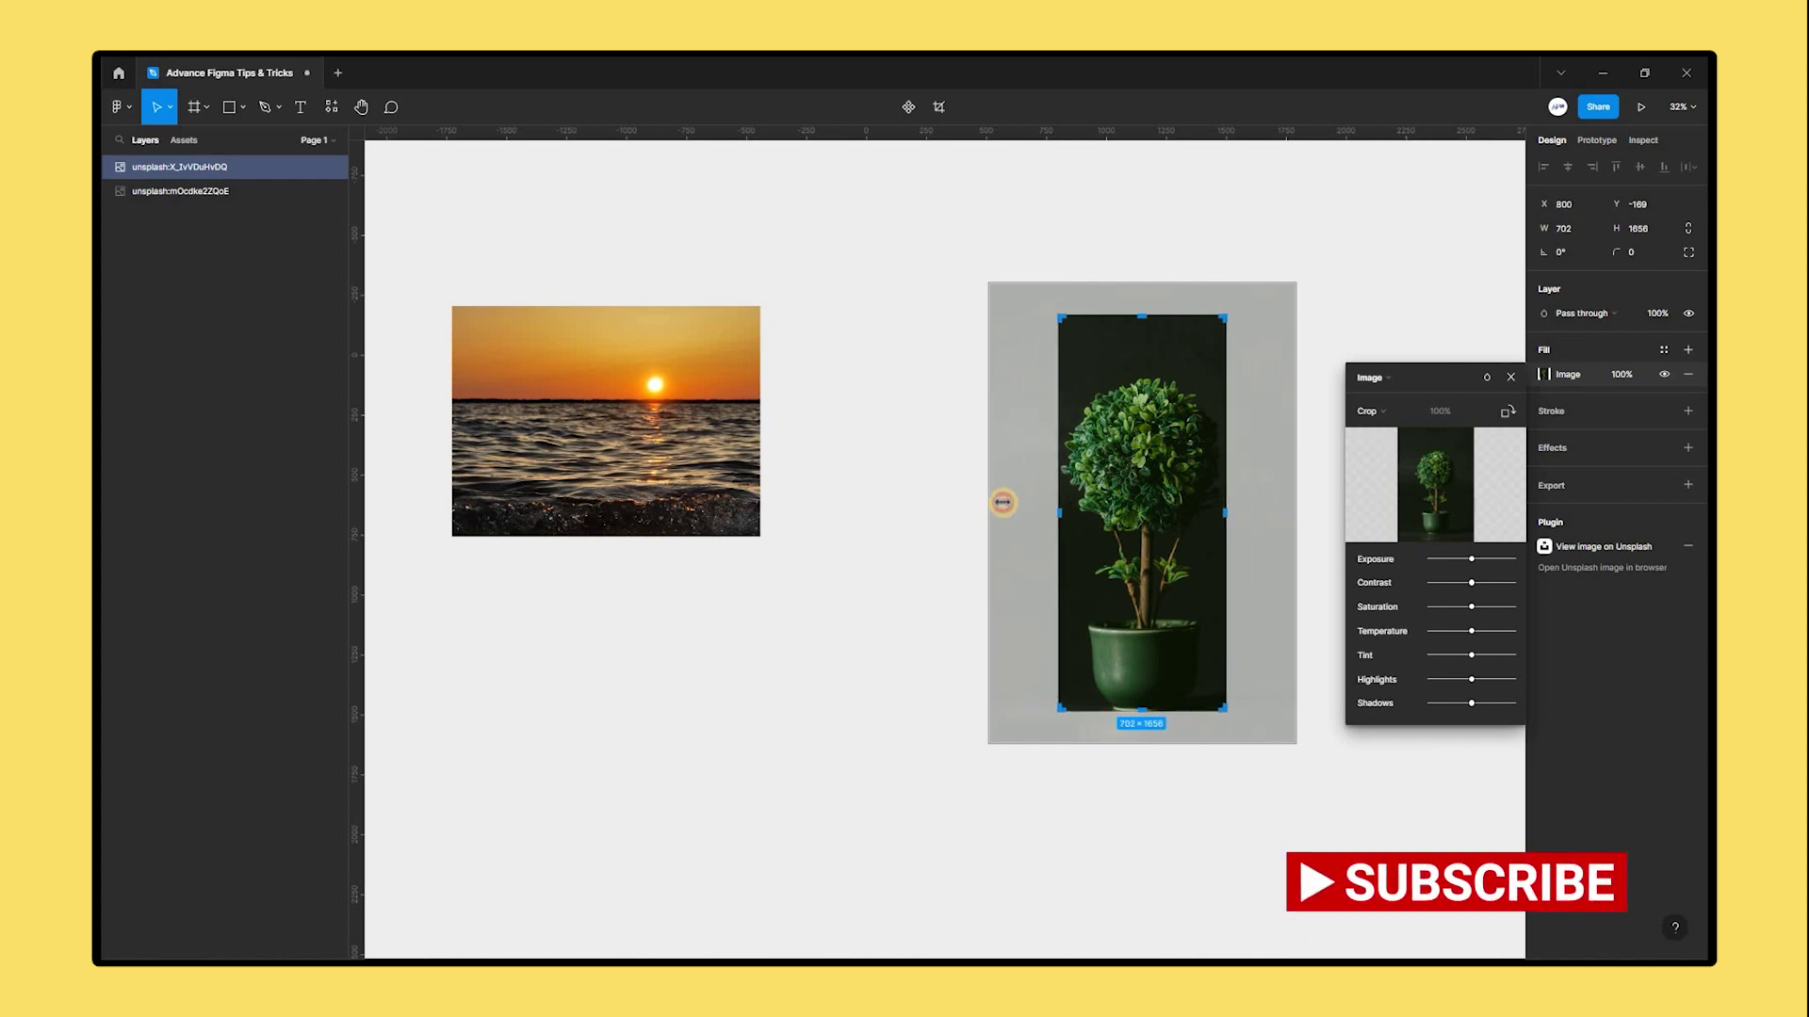
pyautogui.moveTo(1004, 320); pyautogui.dragTo(1059, 352)
pyautogui.click(866, 374)
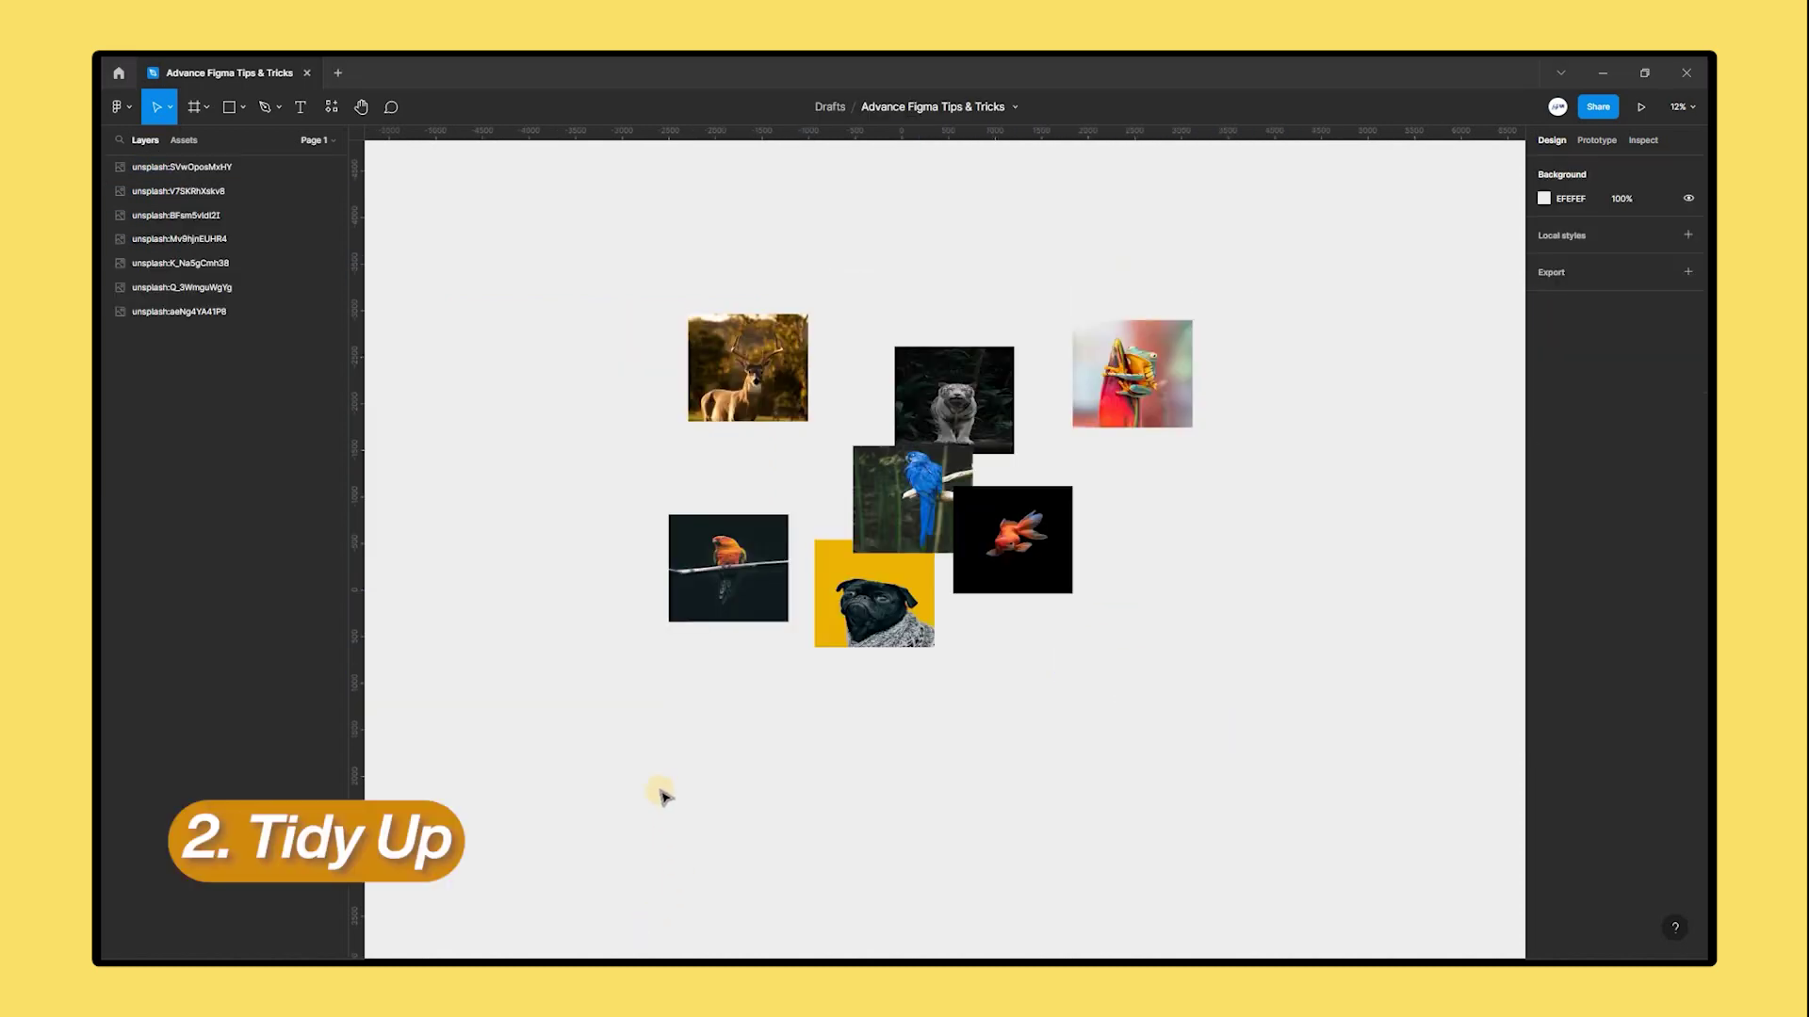
# - Select all seven animal photos and Tidy Up them into two evenly spaced rows
pyautogui.moveTo(590, 244); pyautogui.dragTo(1282, 722)
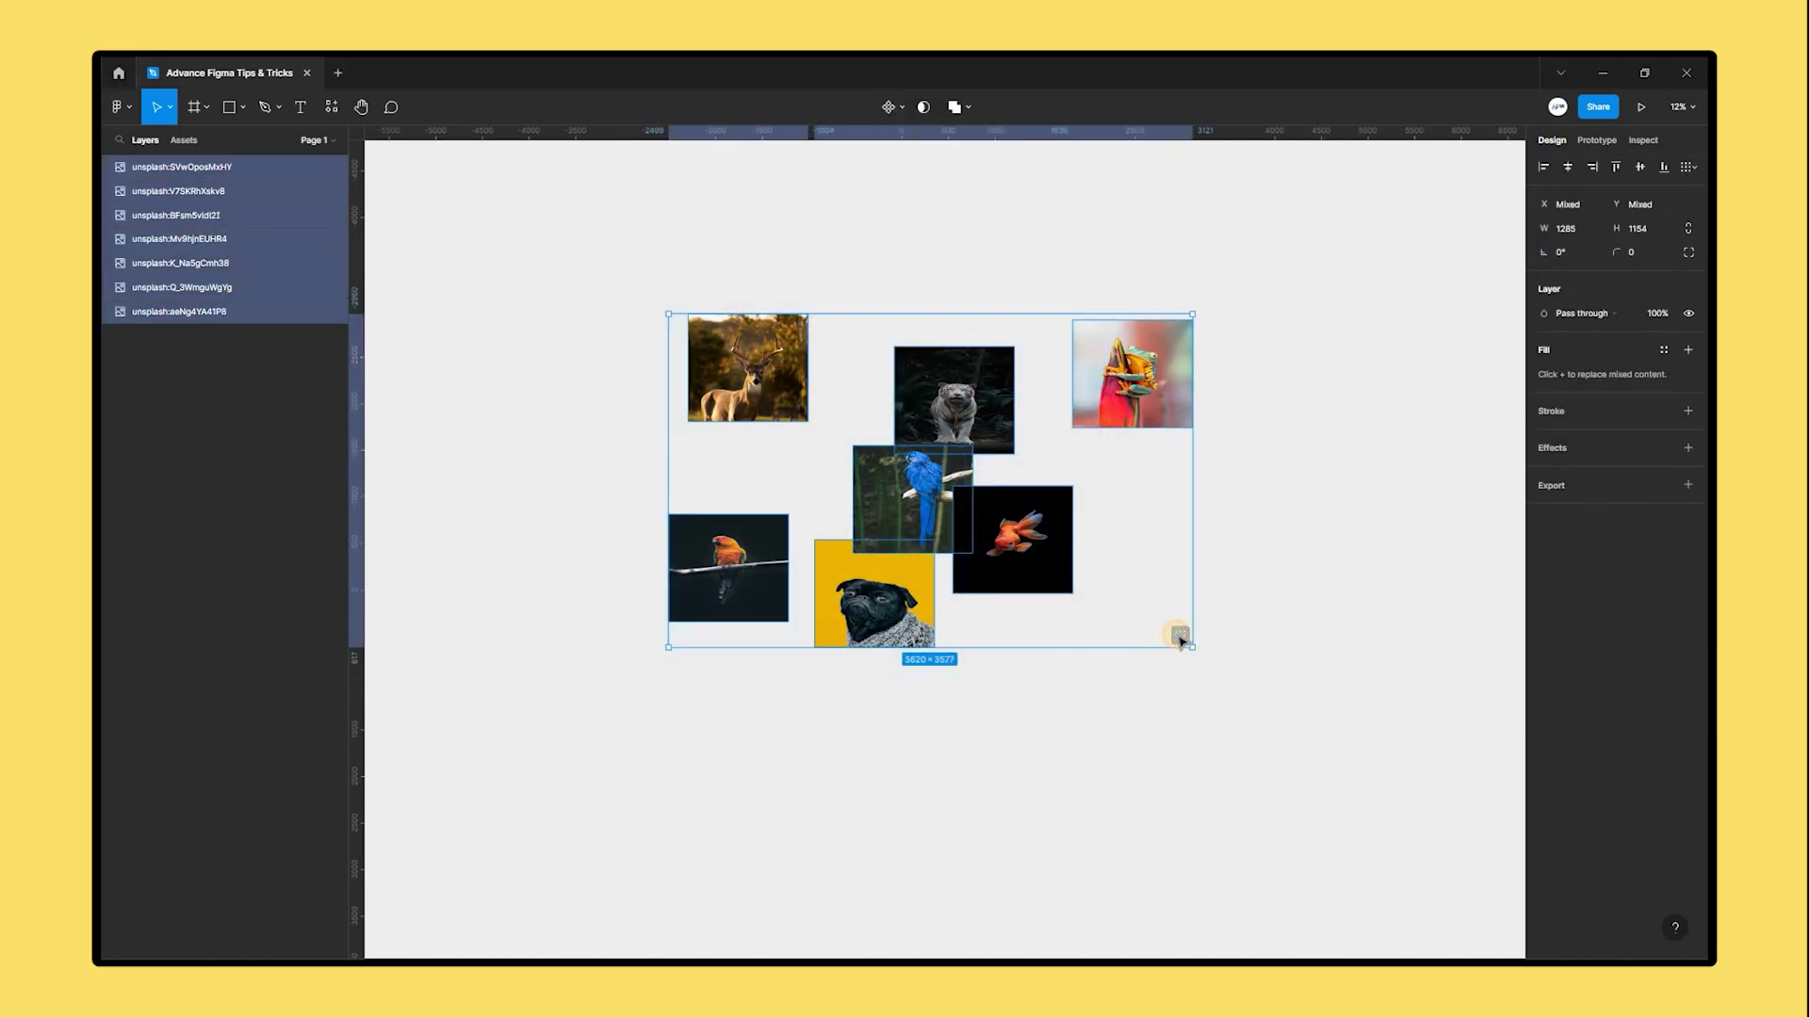
pyautogui.click(1179, 637)
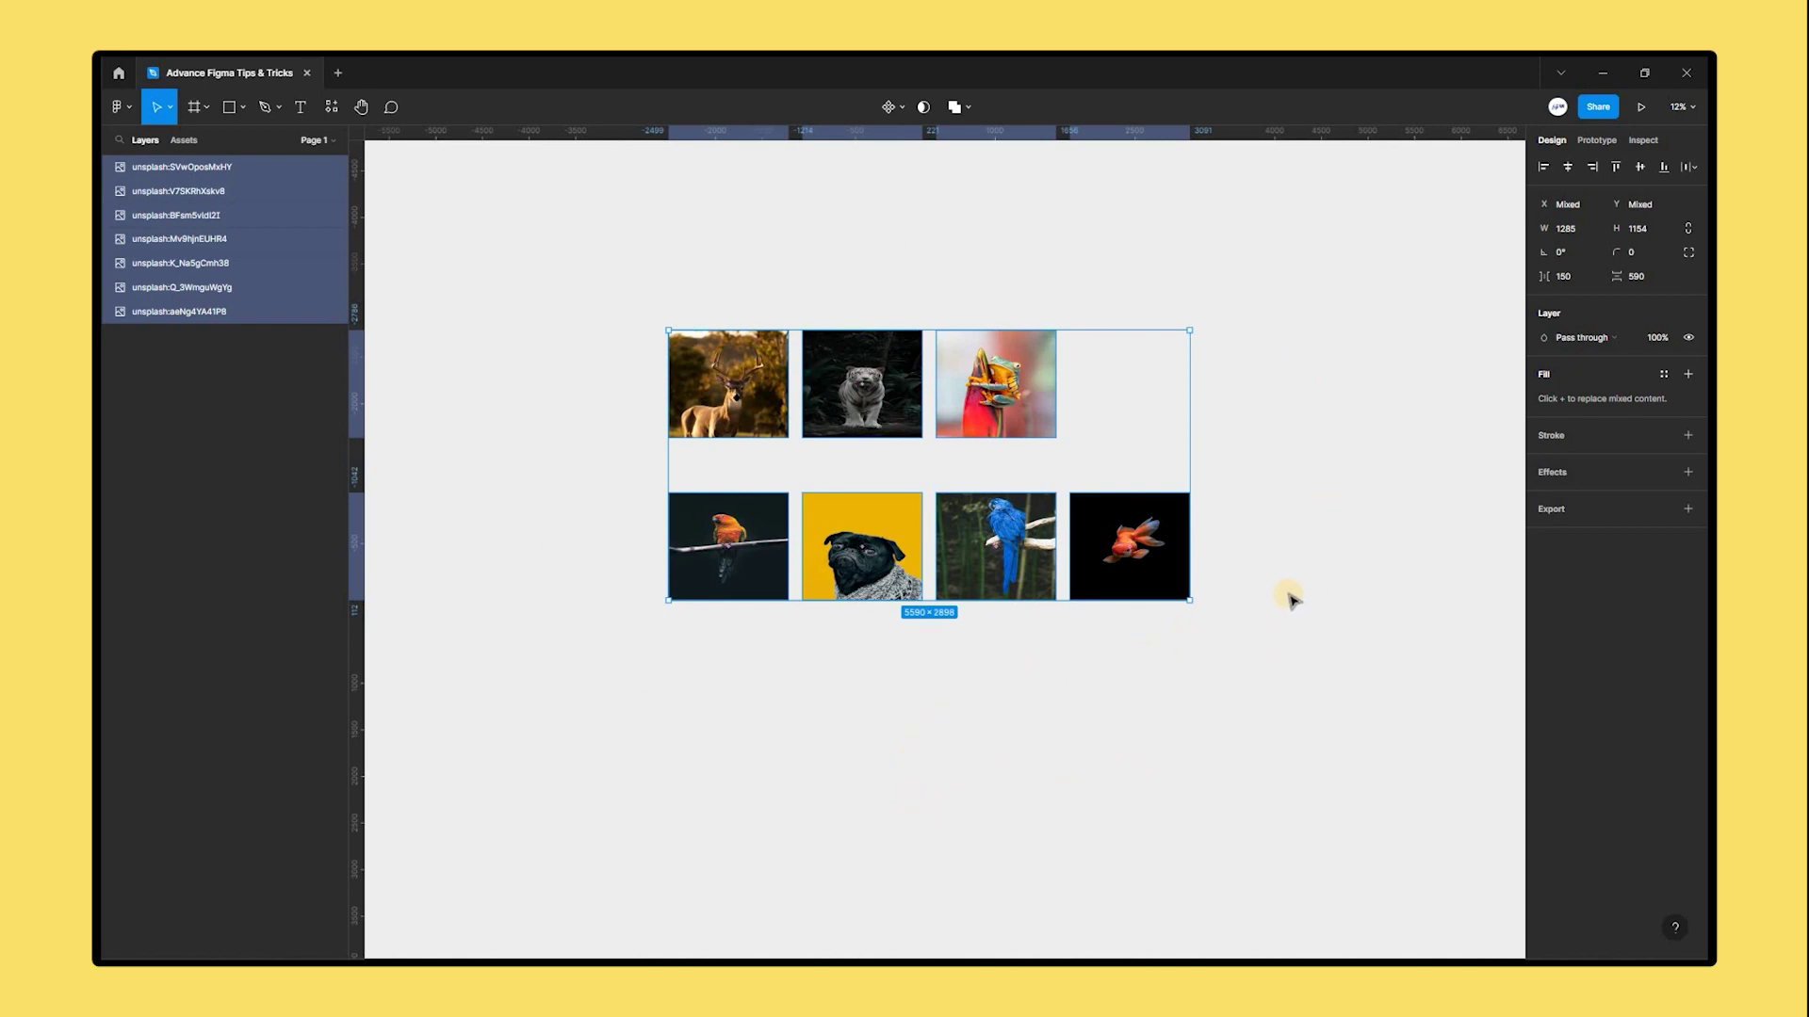
pyautogui.click(626, 667)
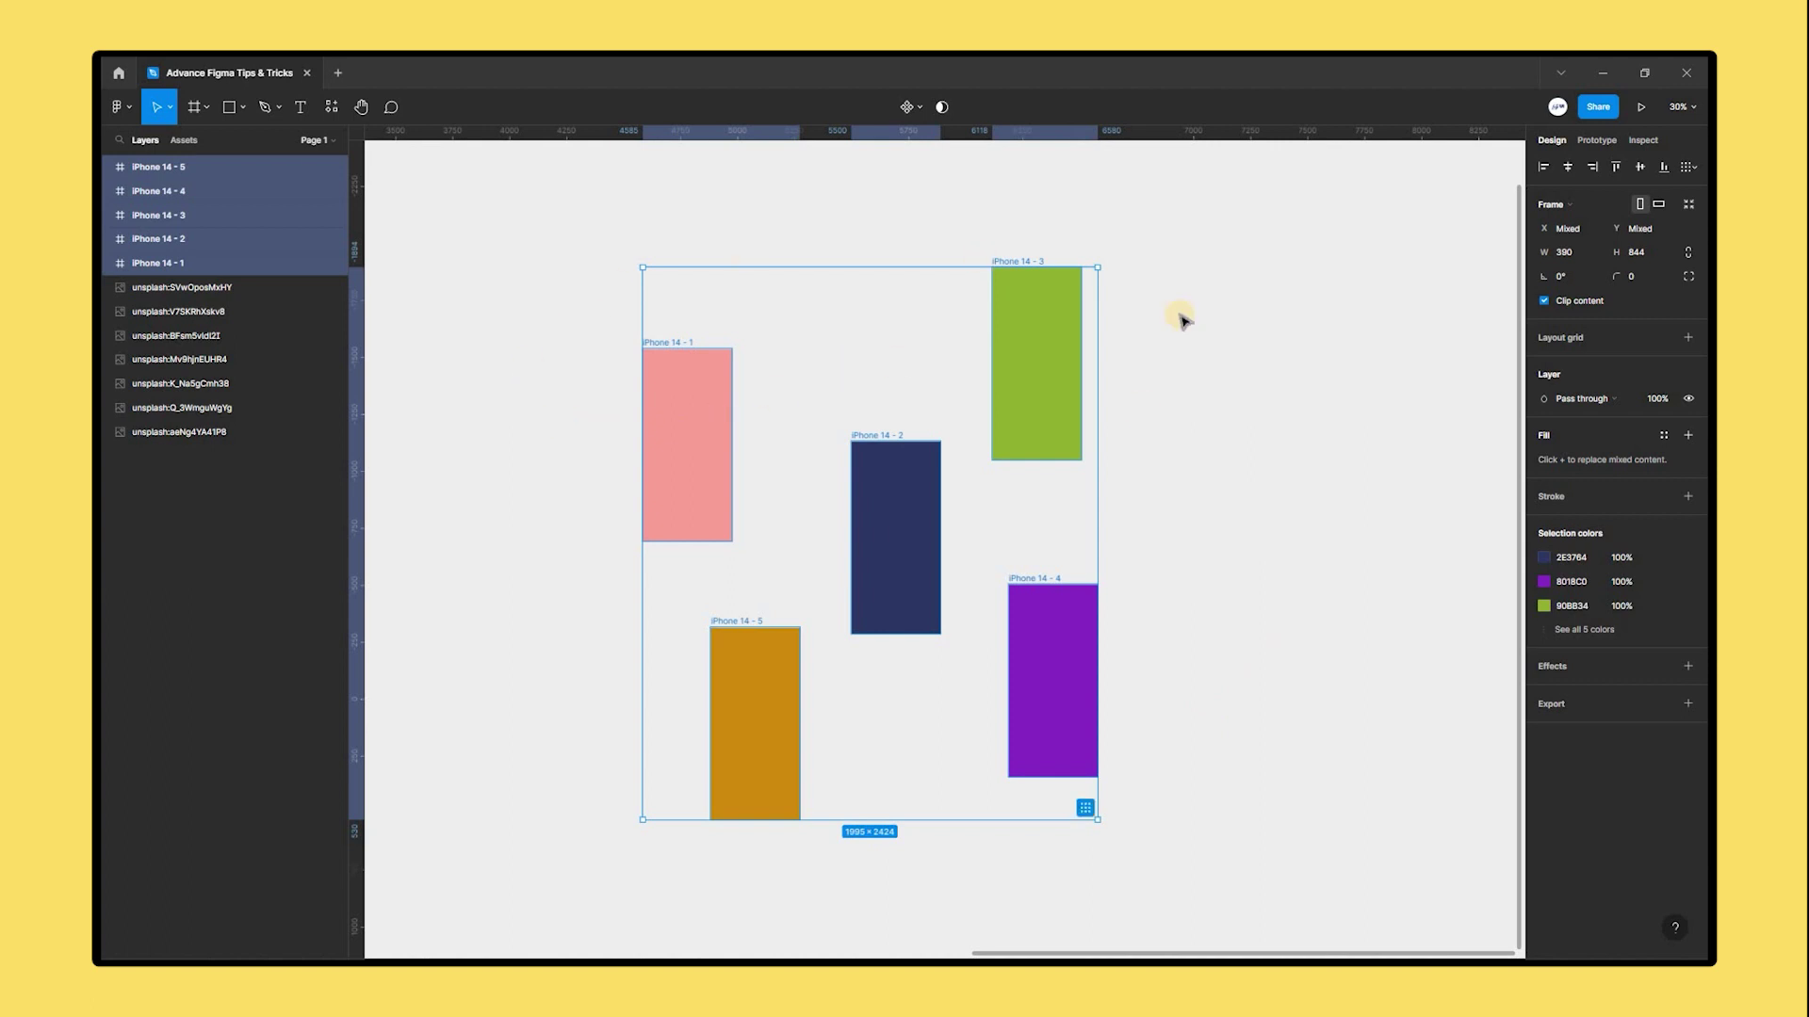
# - Nudge iPhone 14 - 2 and 14 - 4, then Tidy Up all five frames into a 3-over-2 grid
pyautogui.click(746, 573)
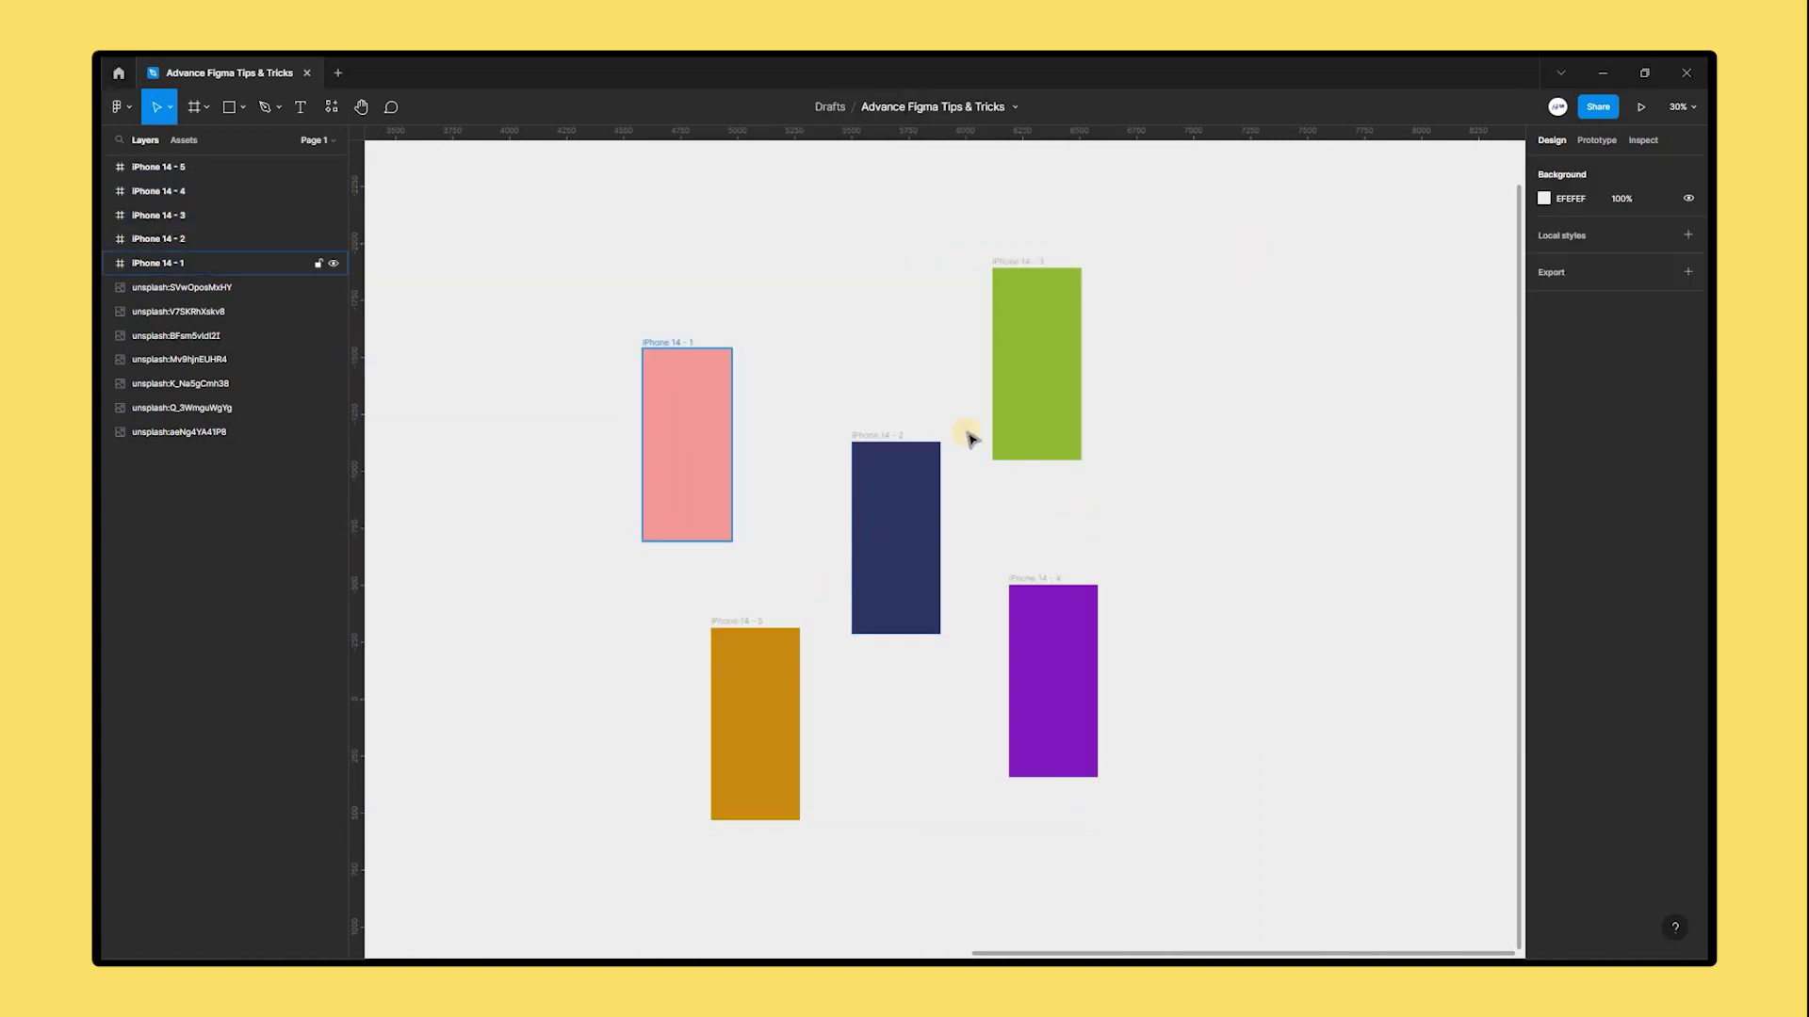
pyautogui.moveTo(873, 435)
pyautogui.mouseDown()
pyautogui.moveTo(844, 343)
pyautogui.moveTo(857, 407)
pyautogui.mouseUp()
pyautogui.moveTo(1036, 577)
pyautogui.mouseDown()
pyautogui.moveTo(1001, 630)
pyautogui.moveTo(1064, 590)
pyautogui.mouseUp()
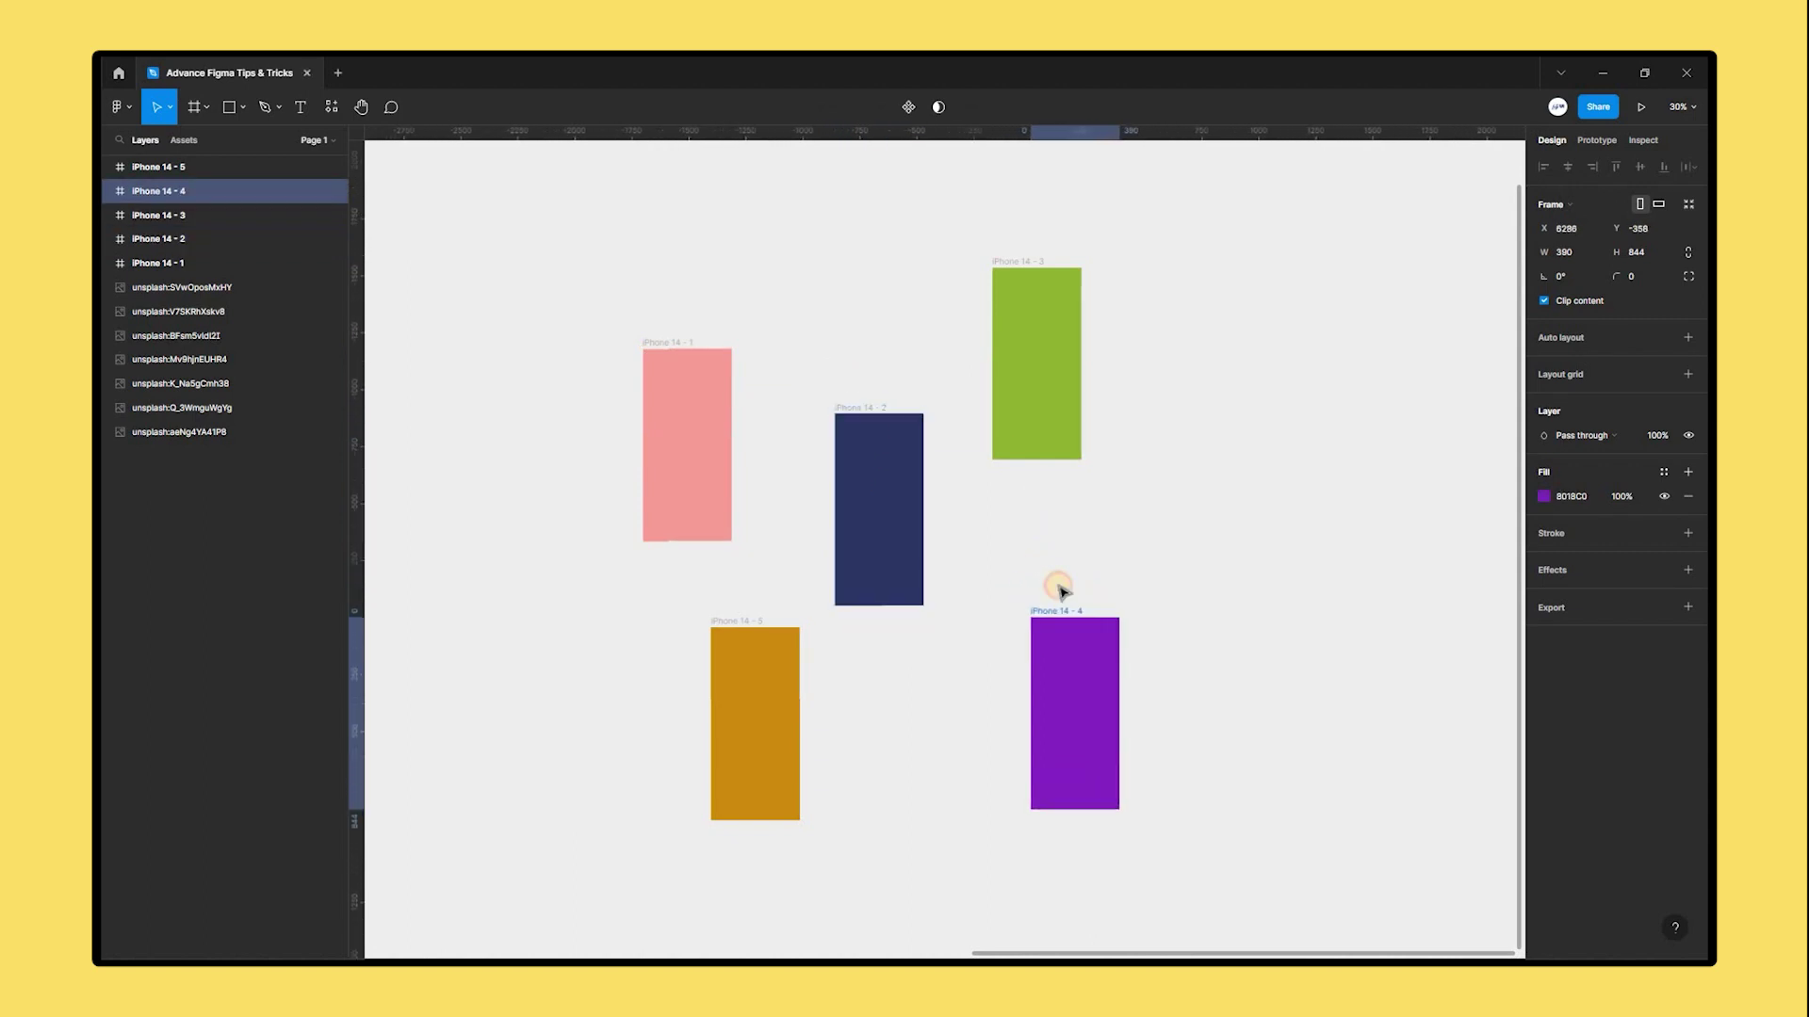
pyautogui.click(859, 407)
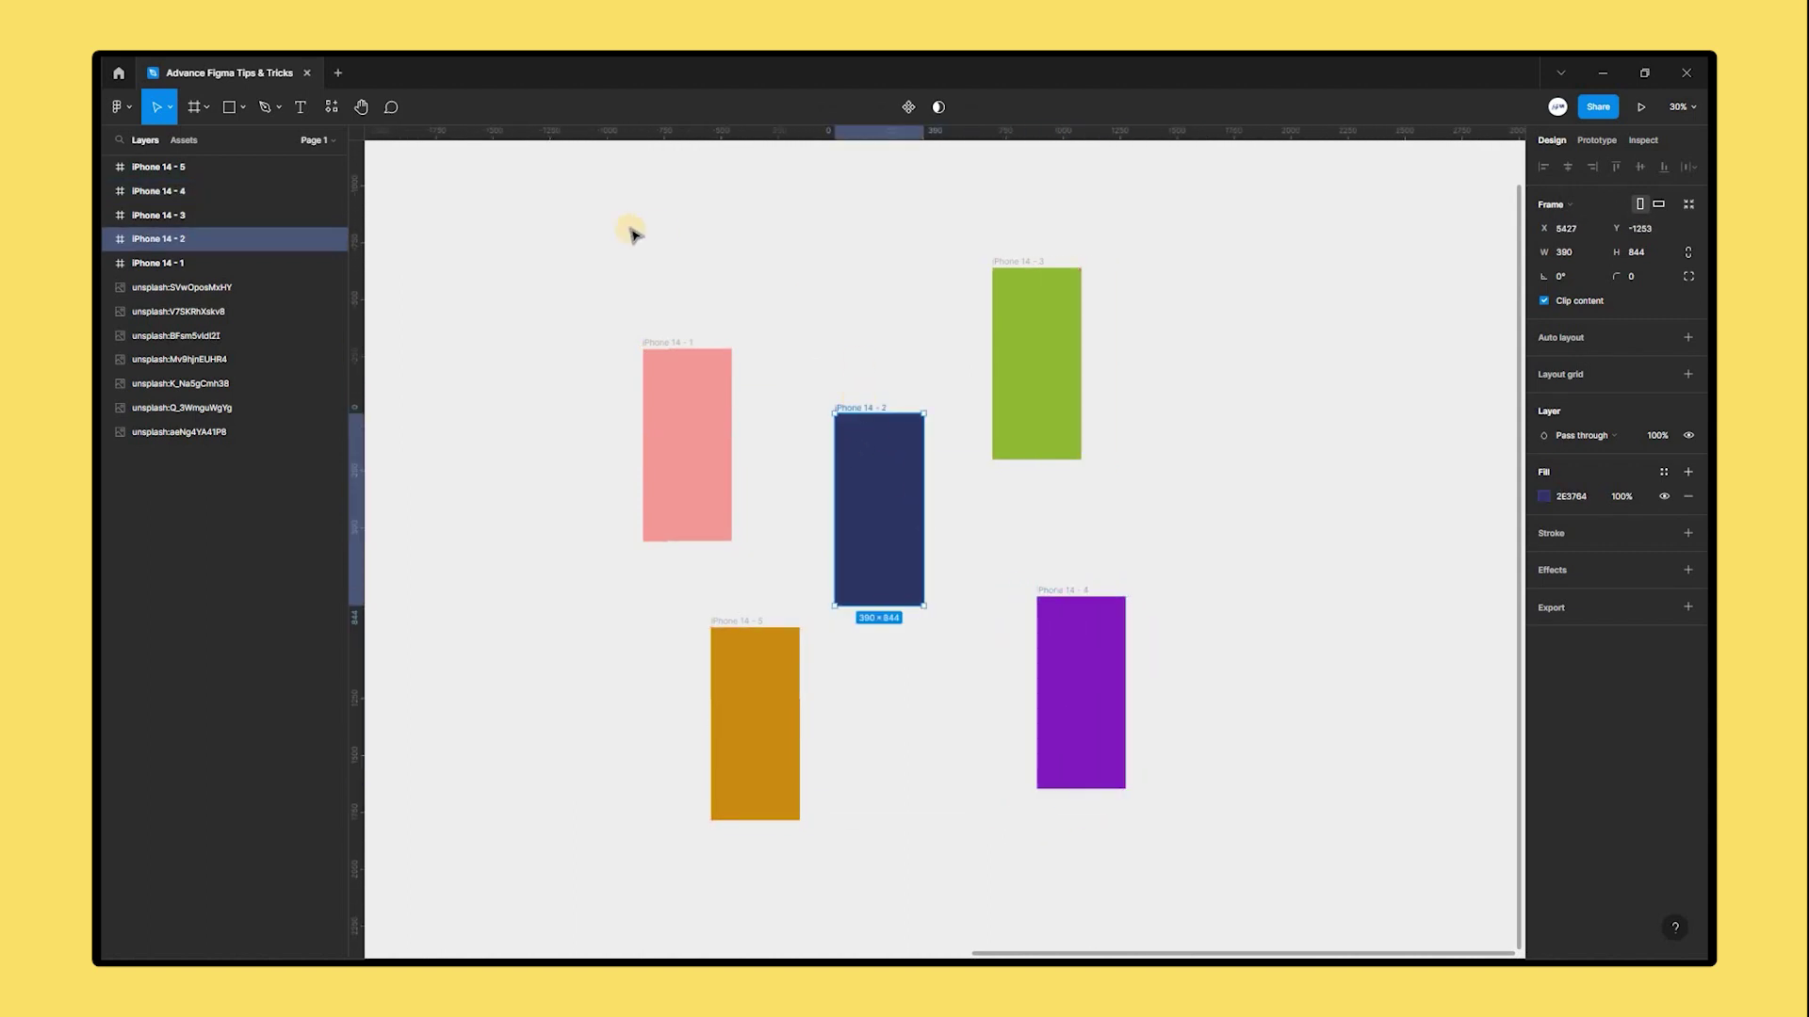
pyautogui.moveTo(566, 212); pyautogui.dragTo(1255, 871)
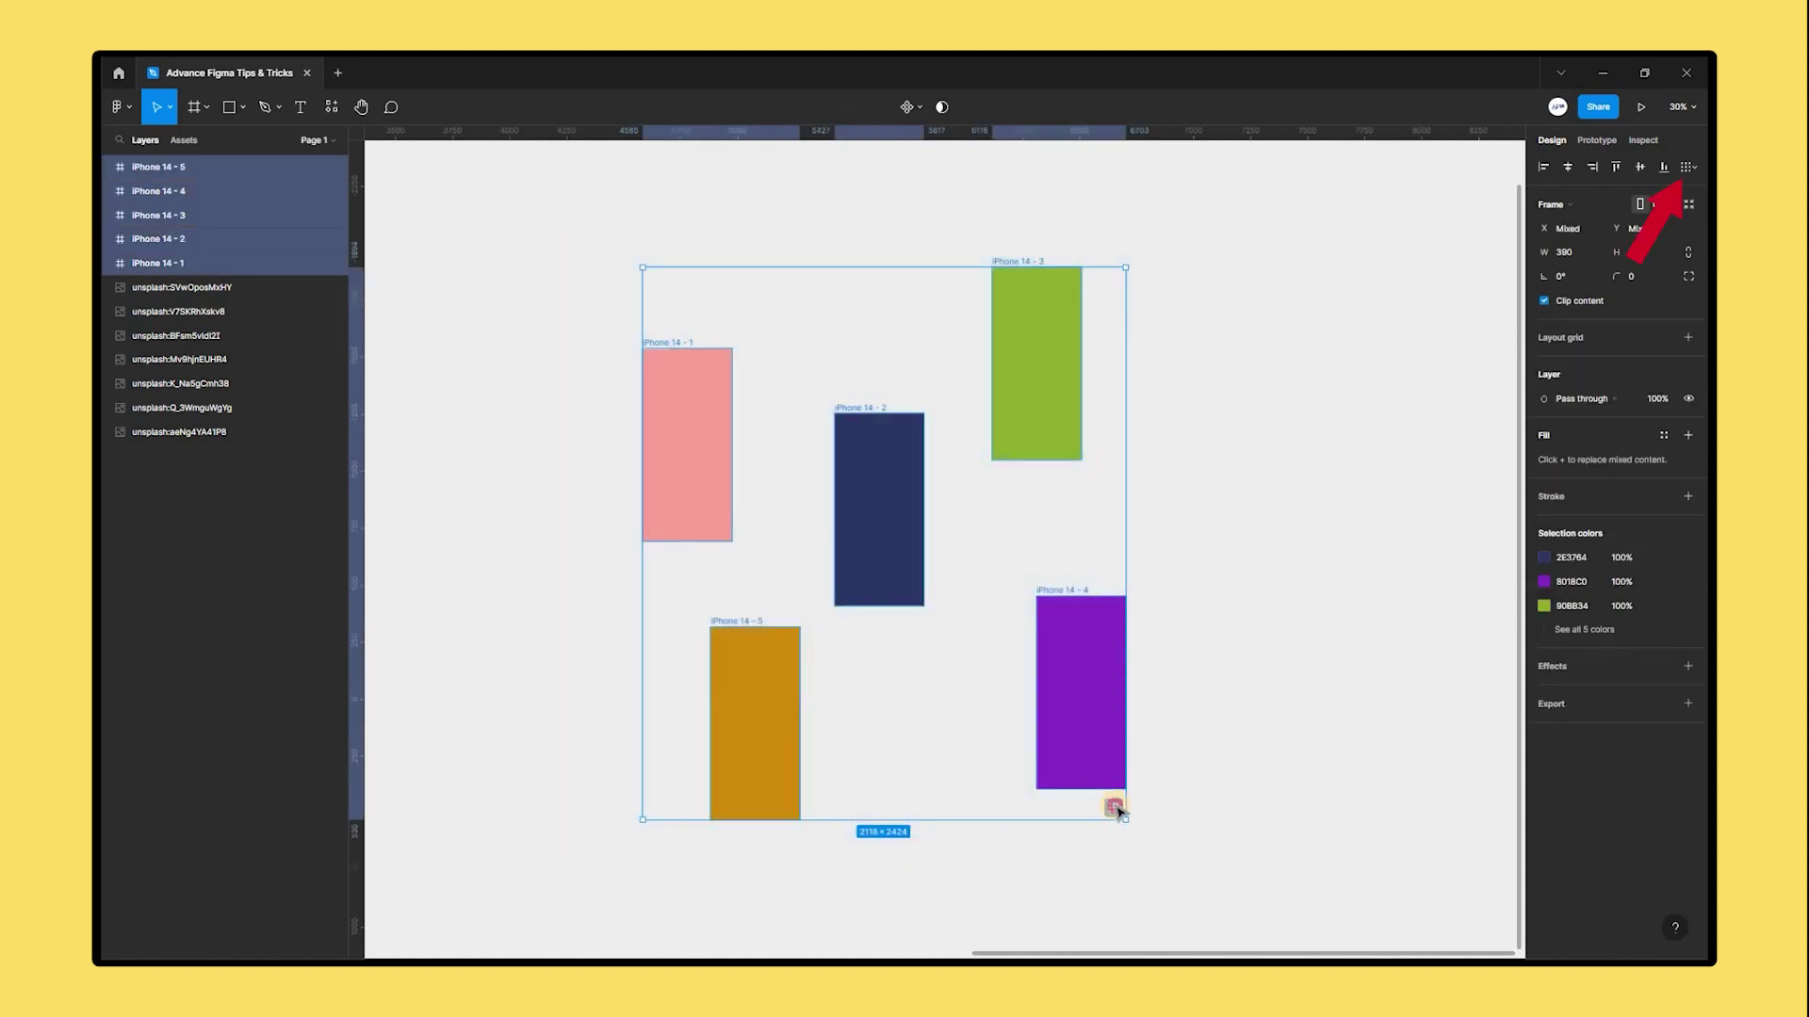
pyautogui.click(1115, 808)
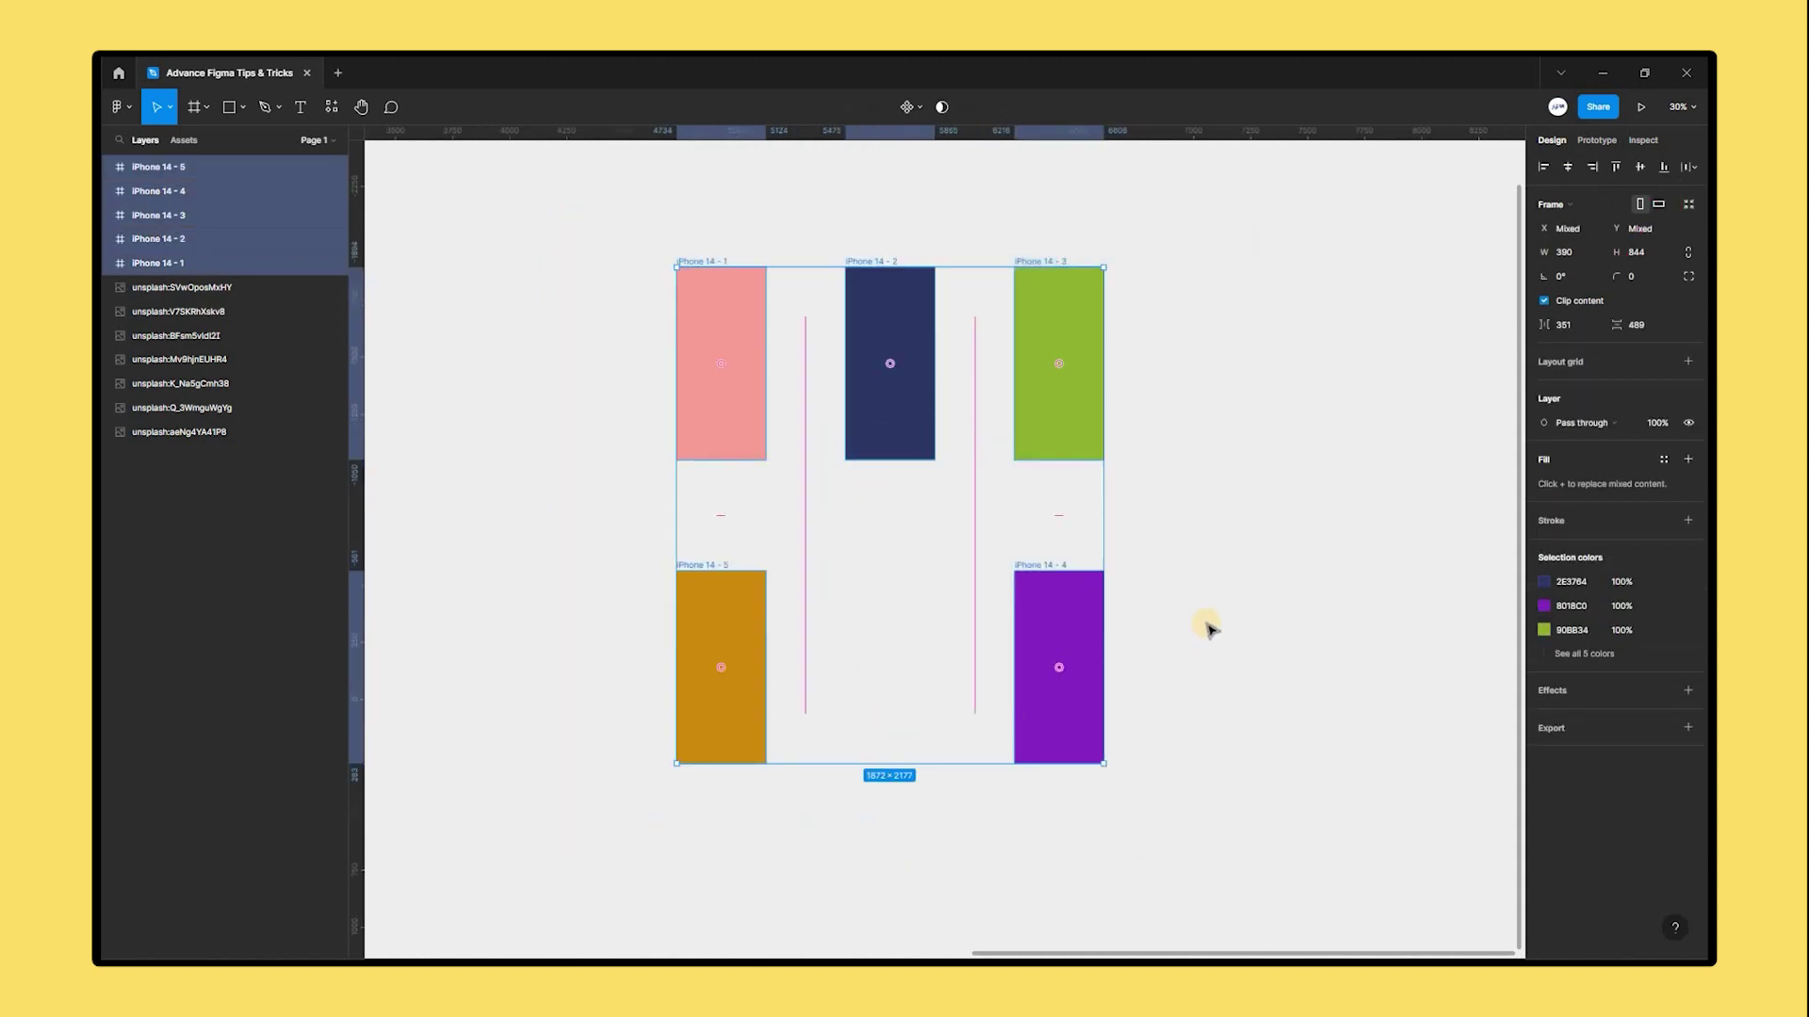
pyautogui.click(731, 521)
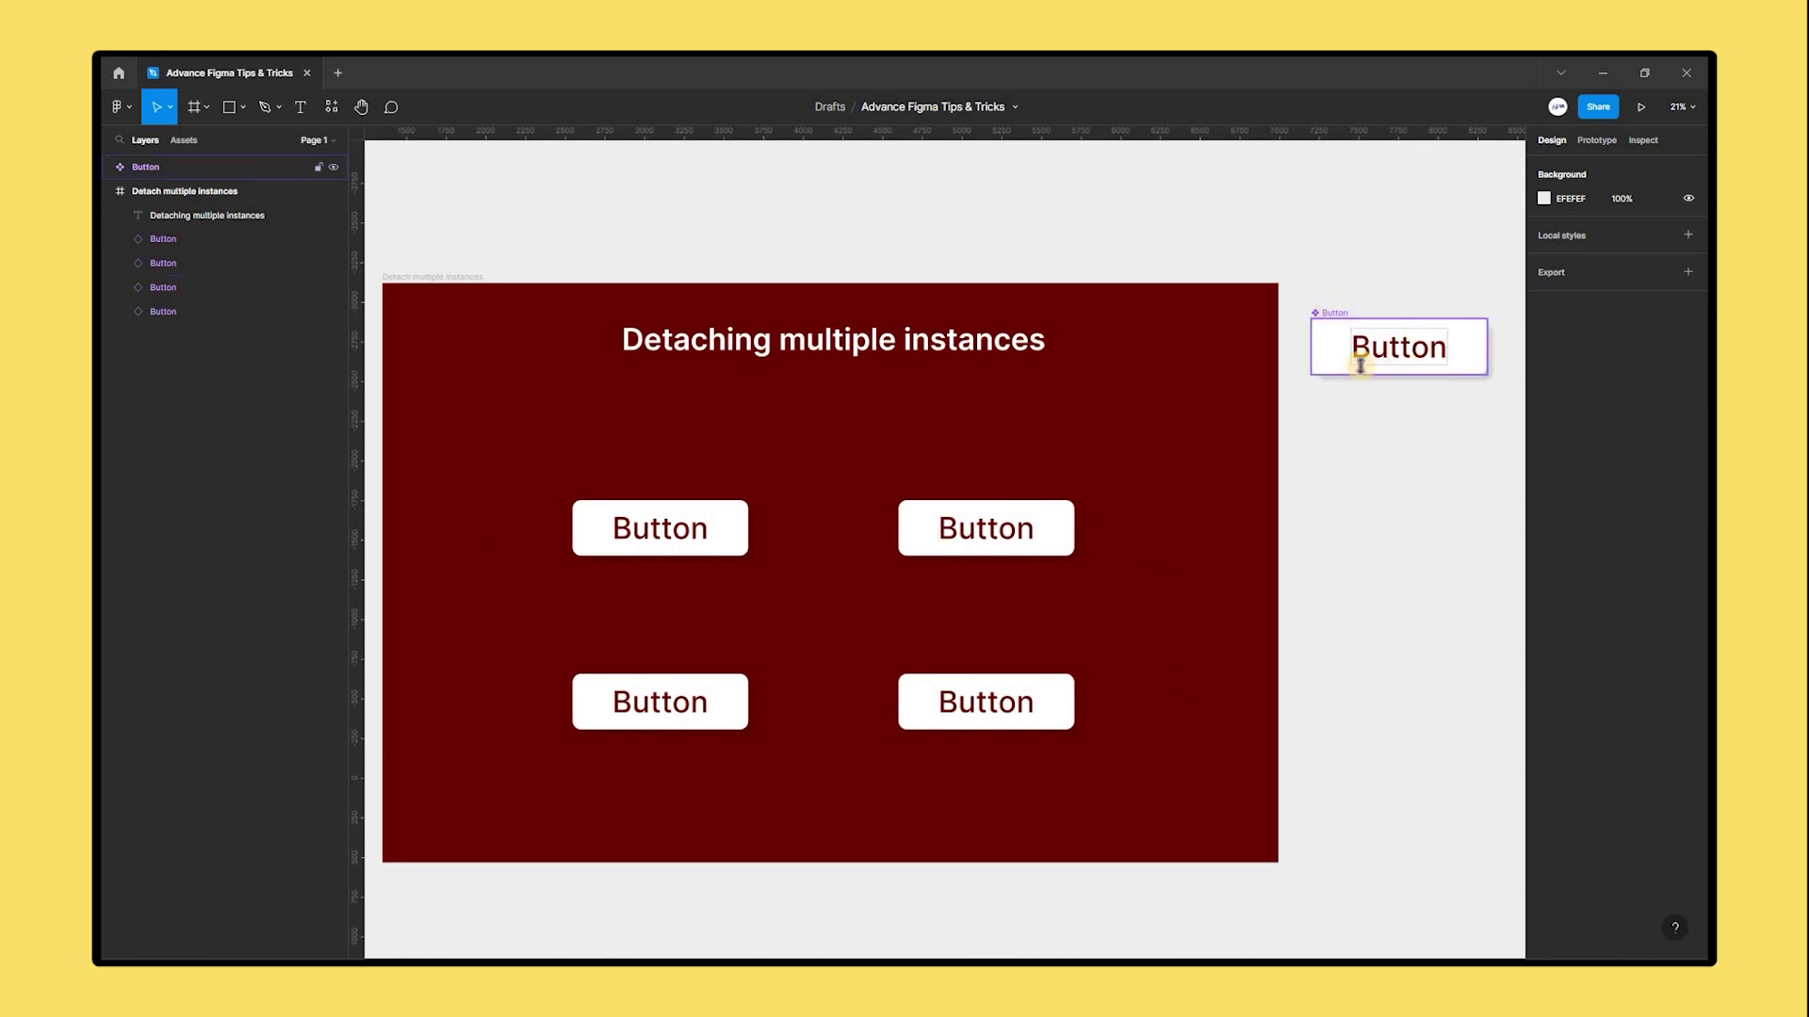
# - Select the Button component, then the 'Detaching multiple instances' frame holding four Button instances
pyautogui.click(1479, 346)
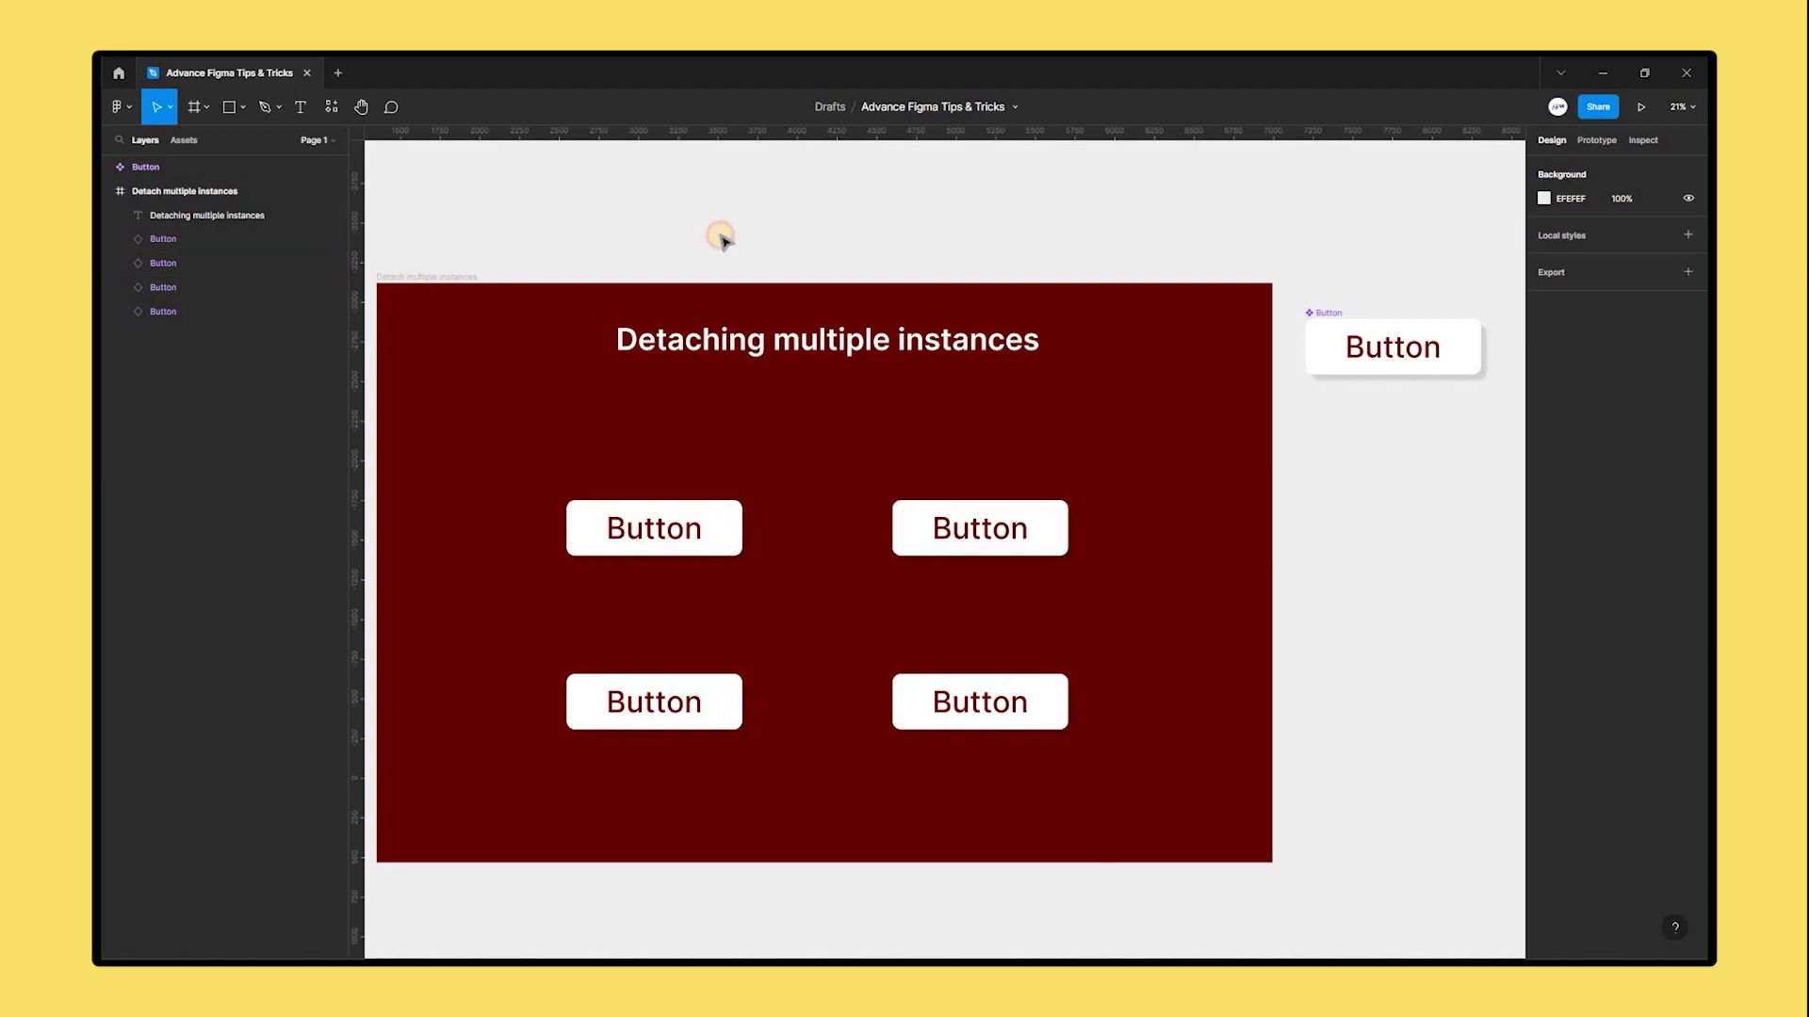
pyautogui.click(396, 277)
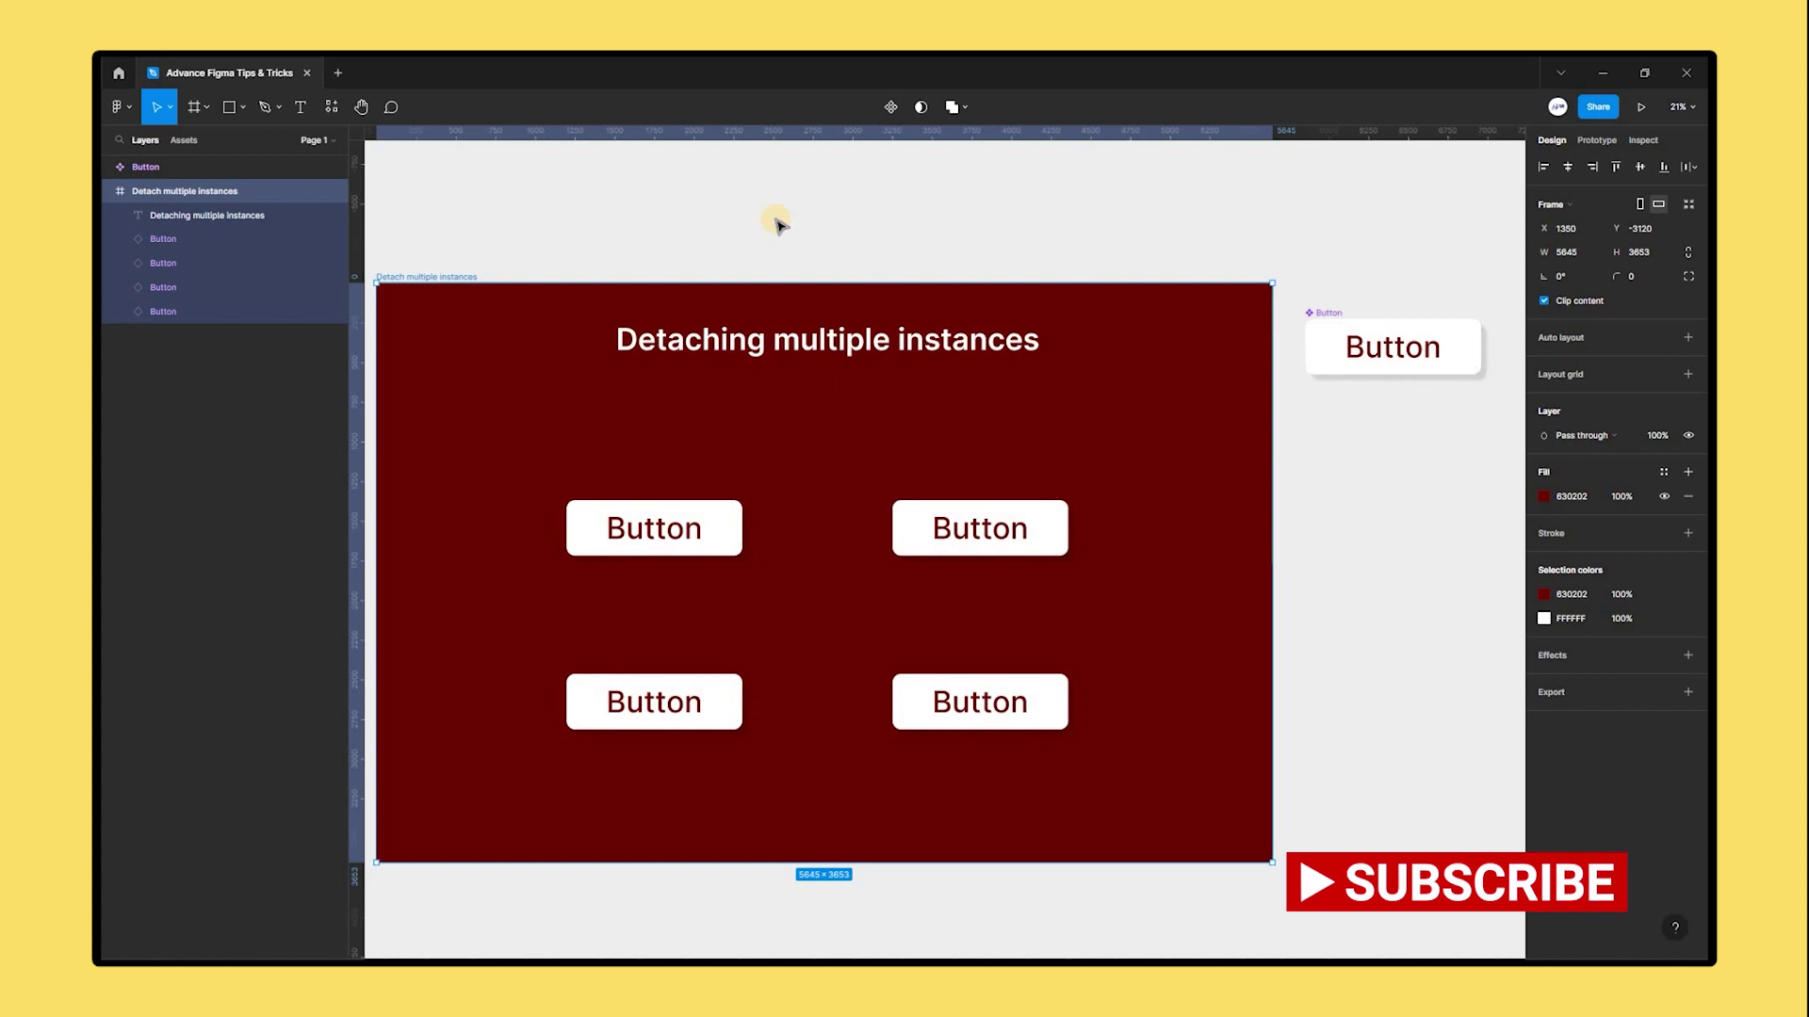
# - Run 'Detach all nested instances' from Quick Actions on the four Buttons, then select the Button component
pyautogui.hotkey('ctrl', '/')
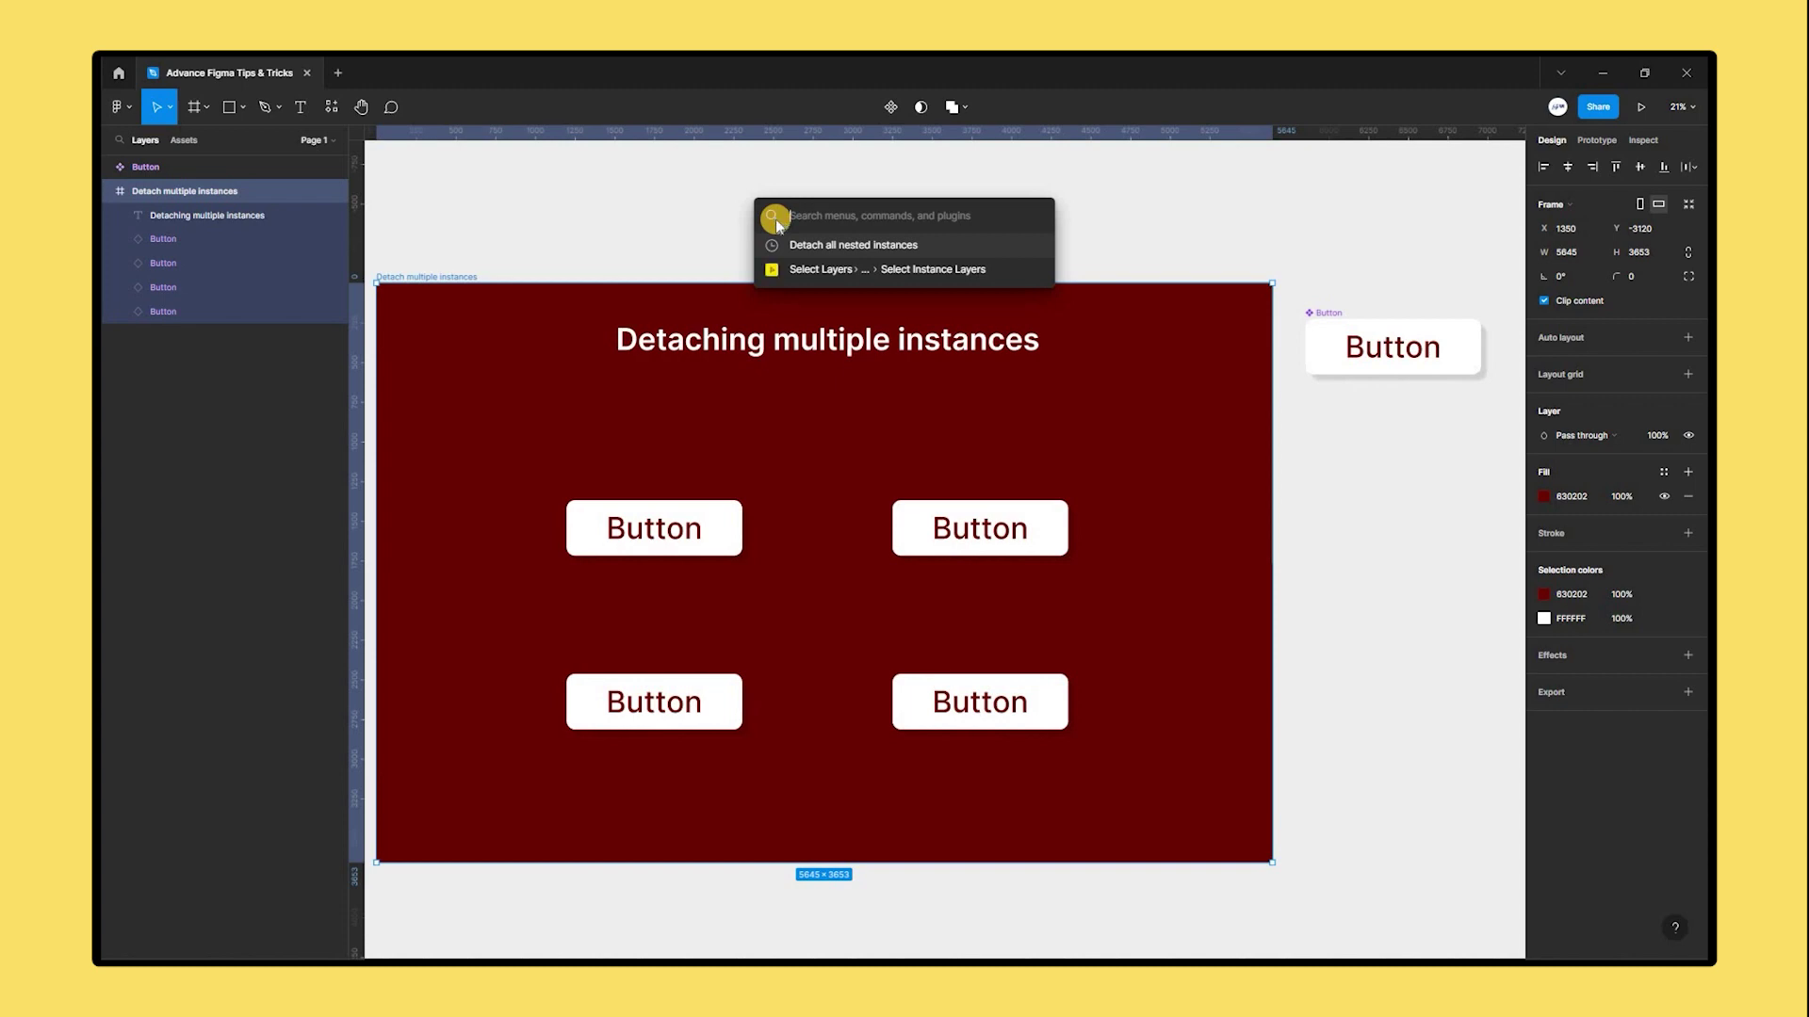
pyautogui.write('Inst')
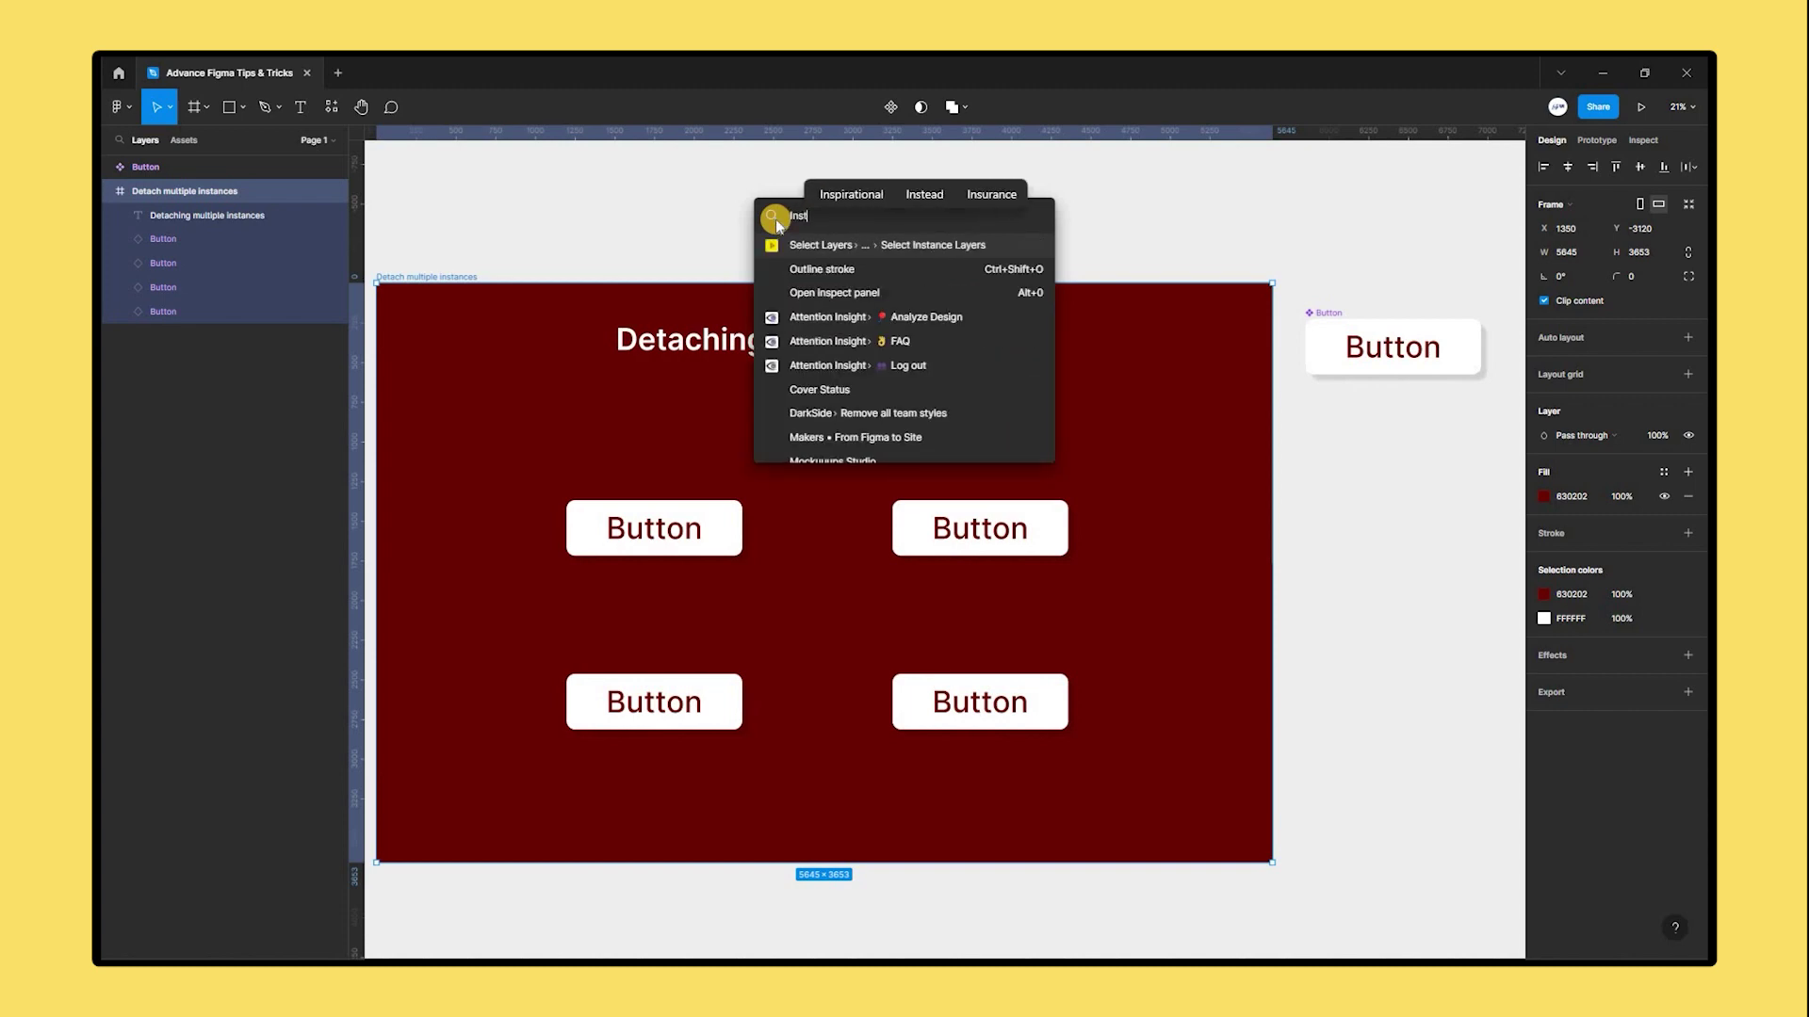
pyautogui.write('ance')
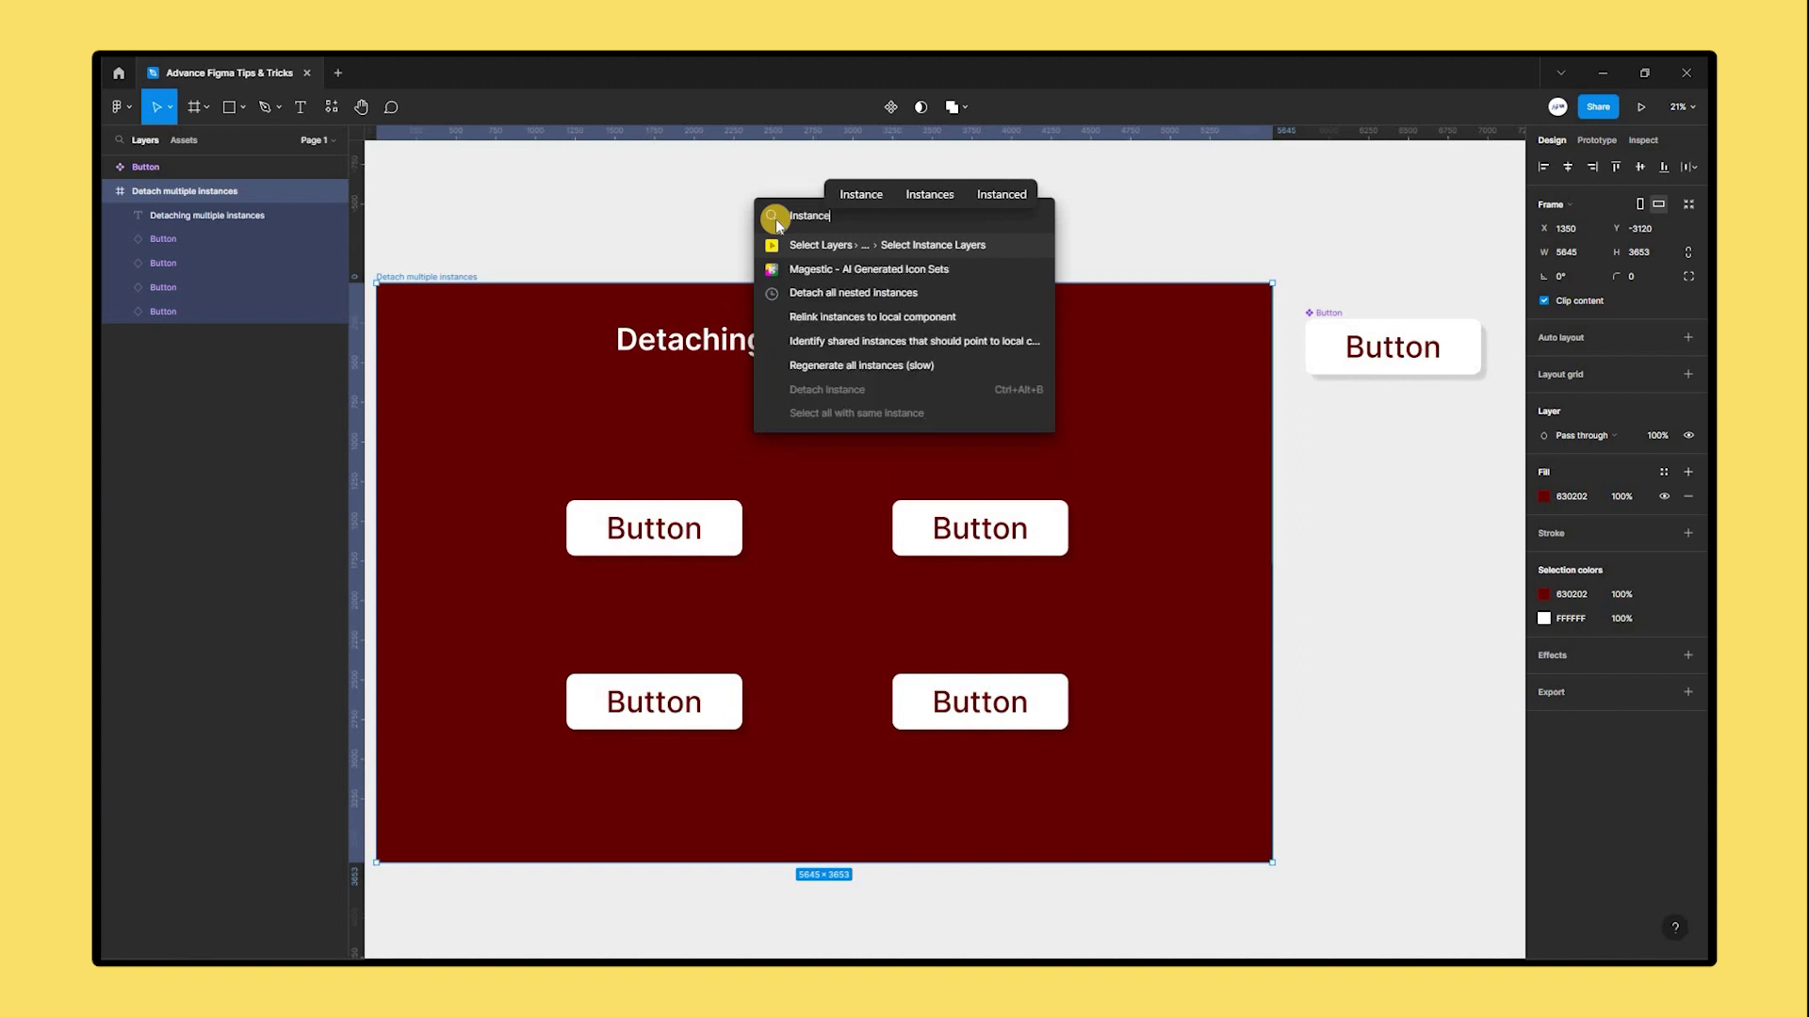
pyautogui.write('s')
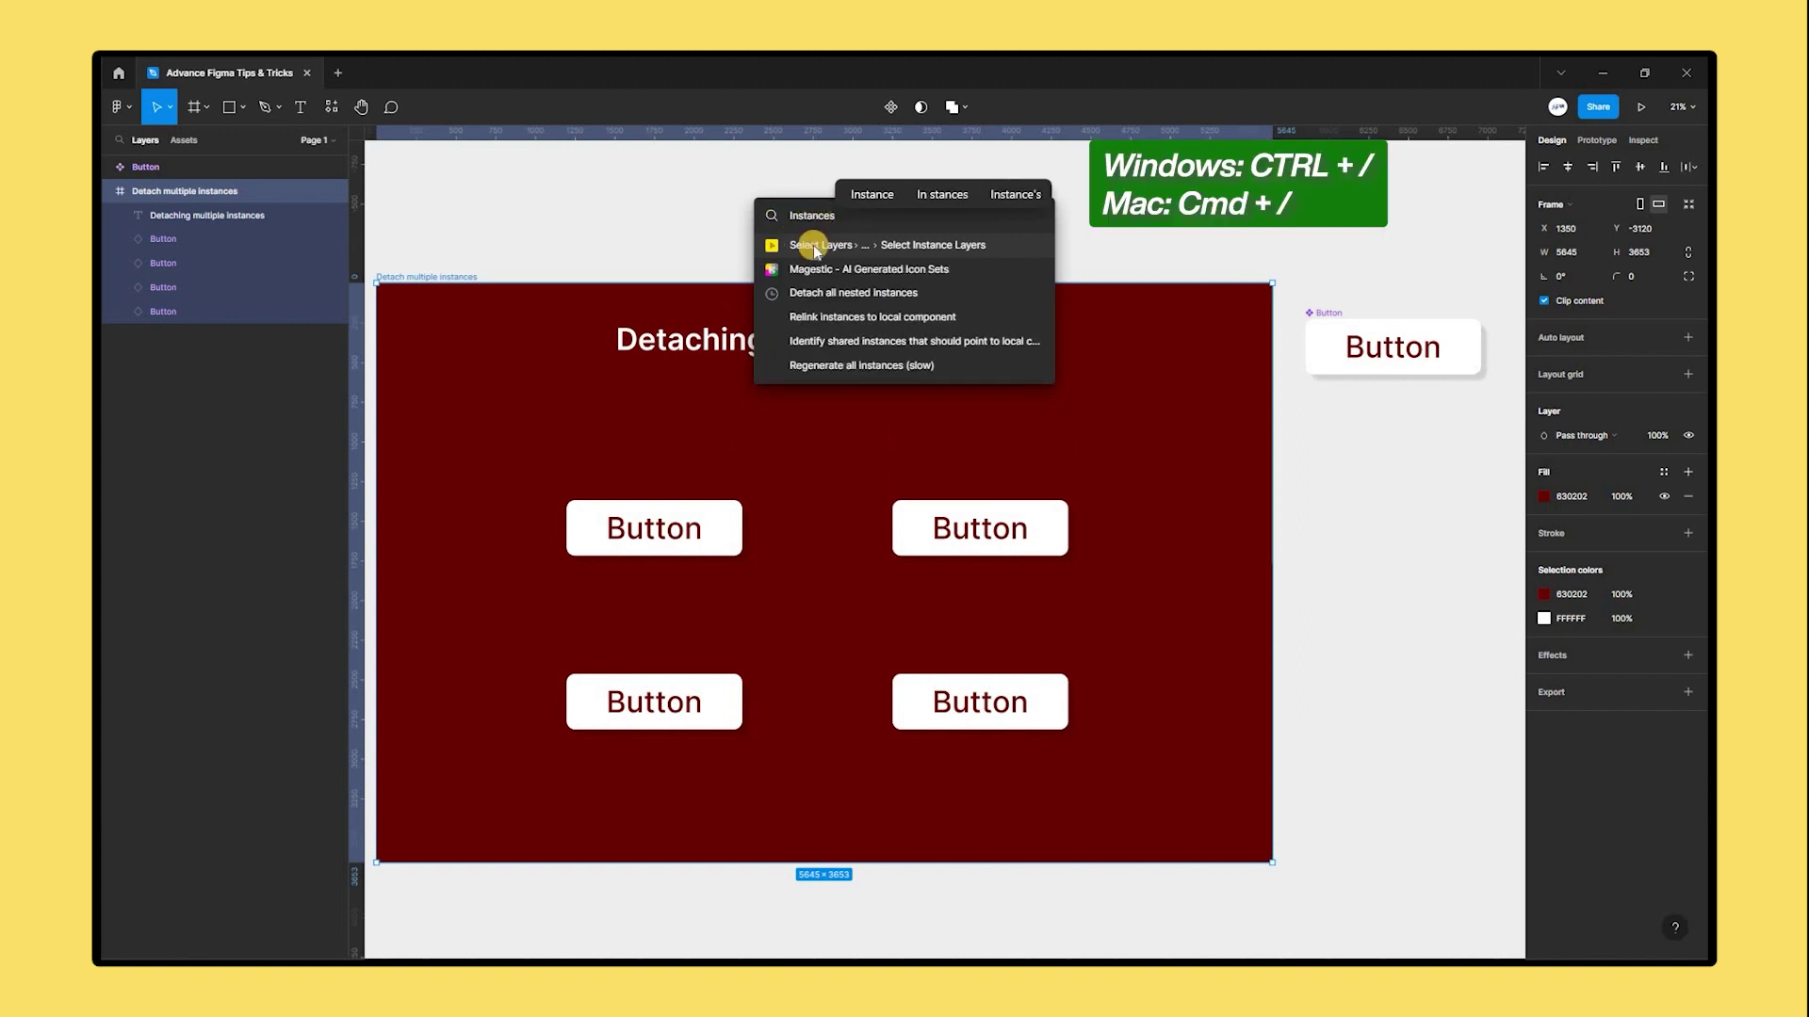
pyautogui.click(888, 300)
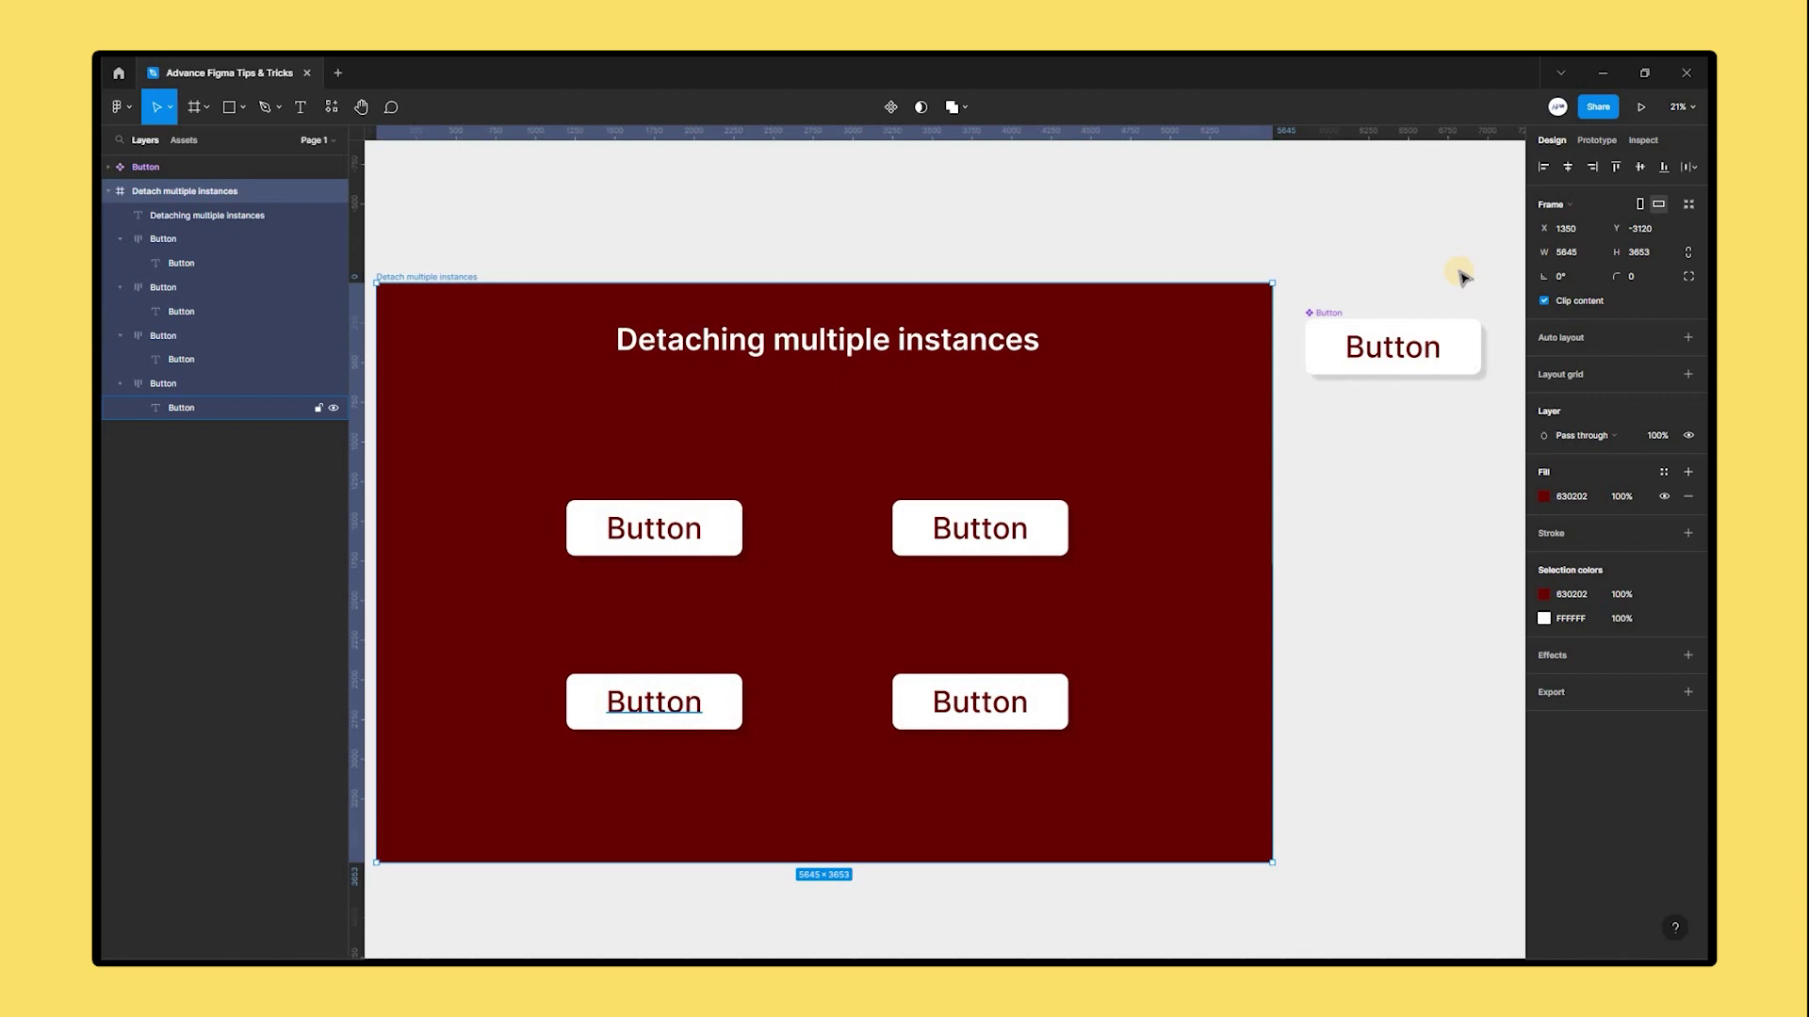
pyautogui.moveTo(1306, 250); pyautogui.dragTo(1422, 400)
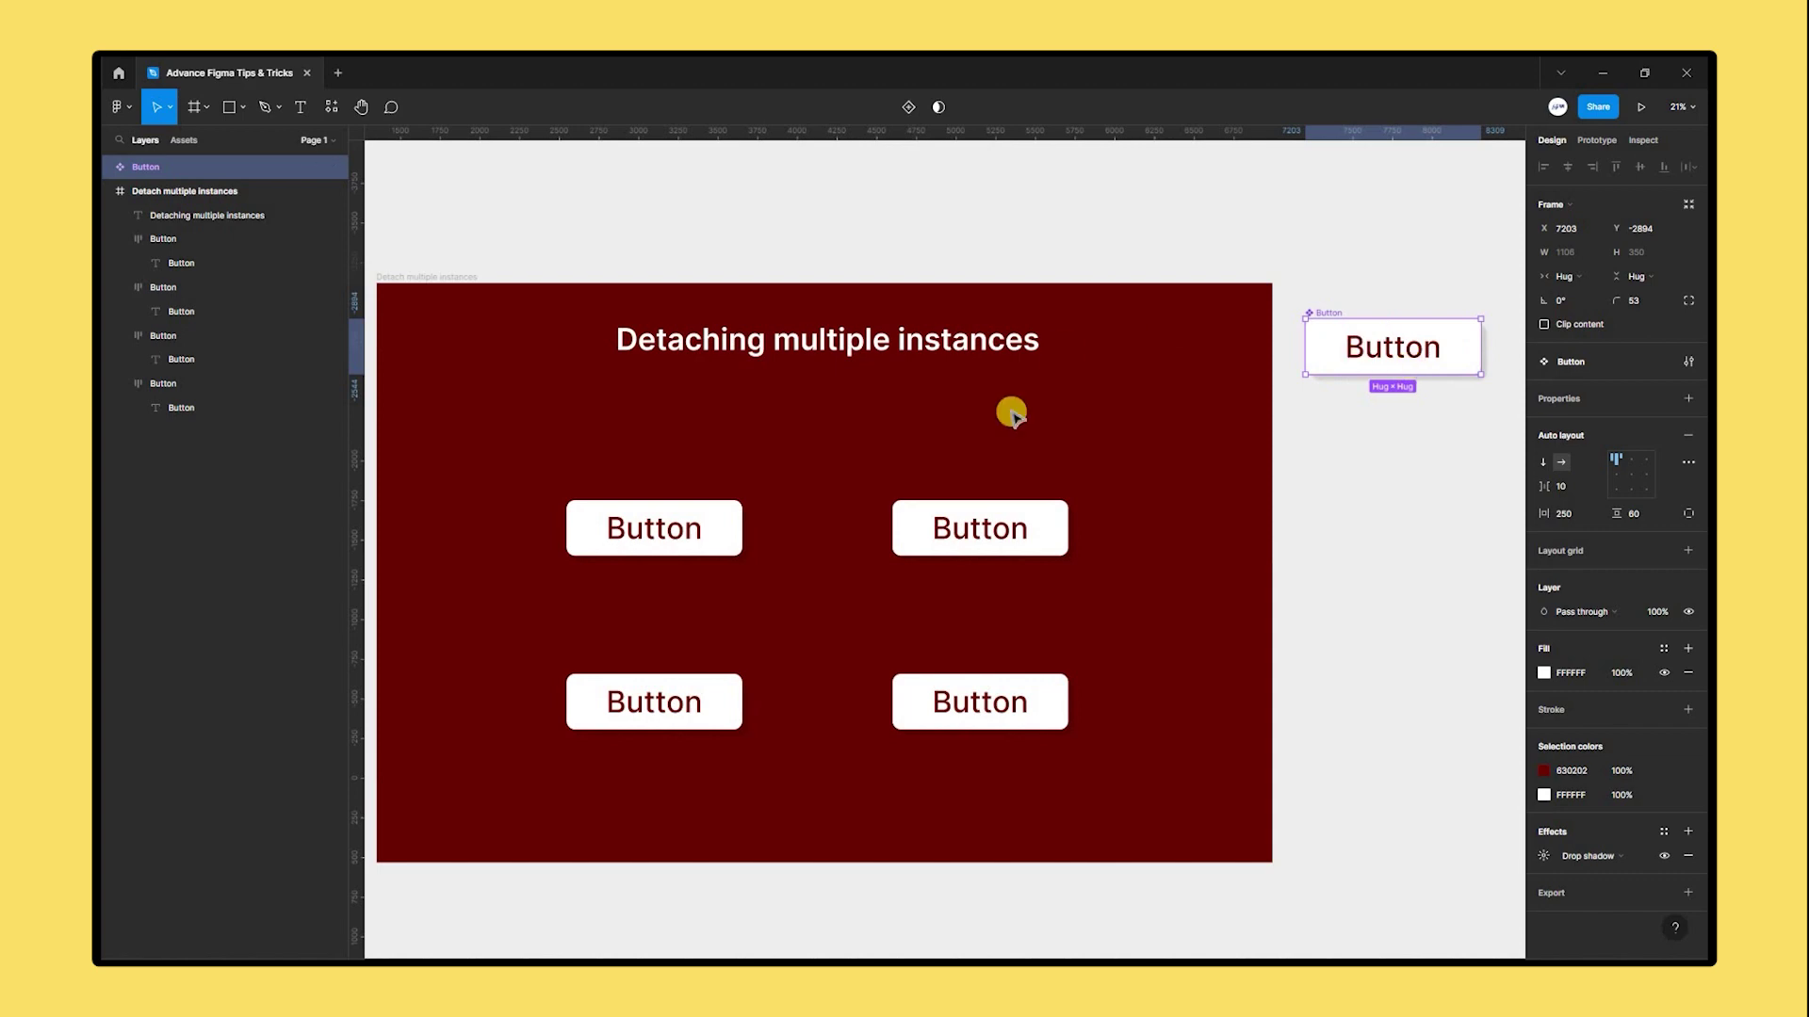
# - Recolour the Button component's FFFFFF selection colour to red CD3939
pyautogui.click(1463, 347)
pyautogui.press('Escape')
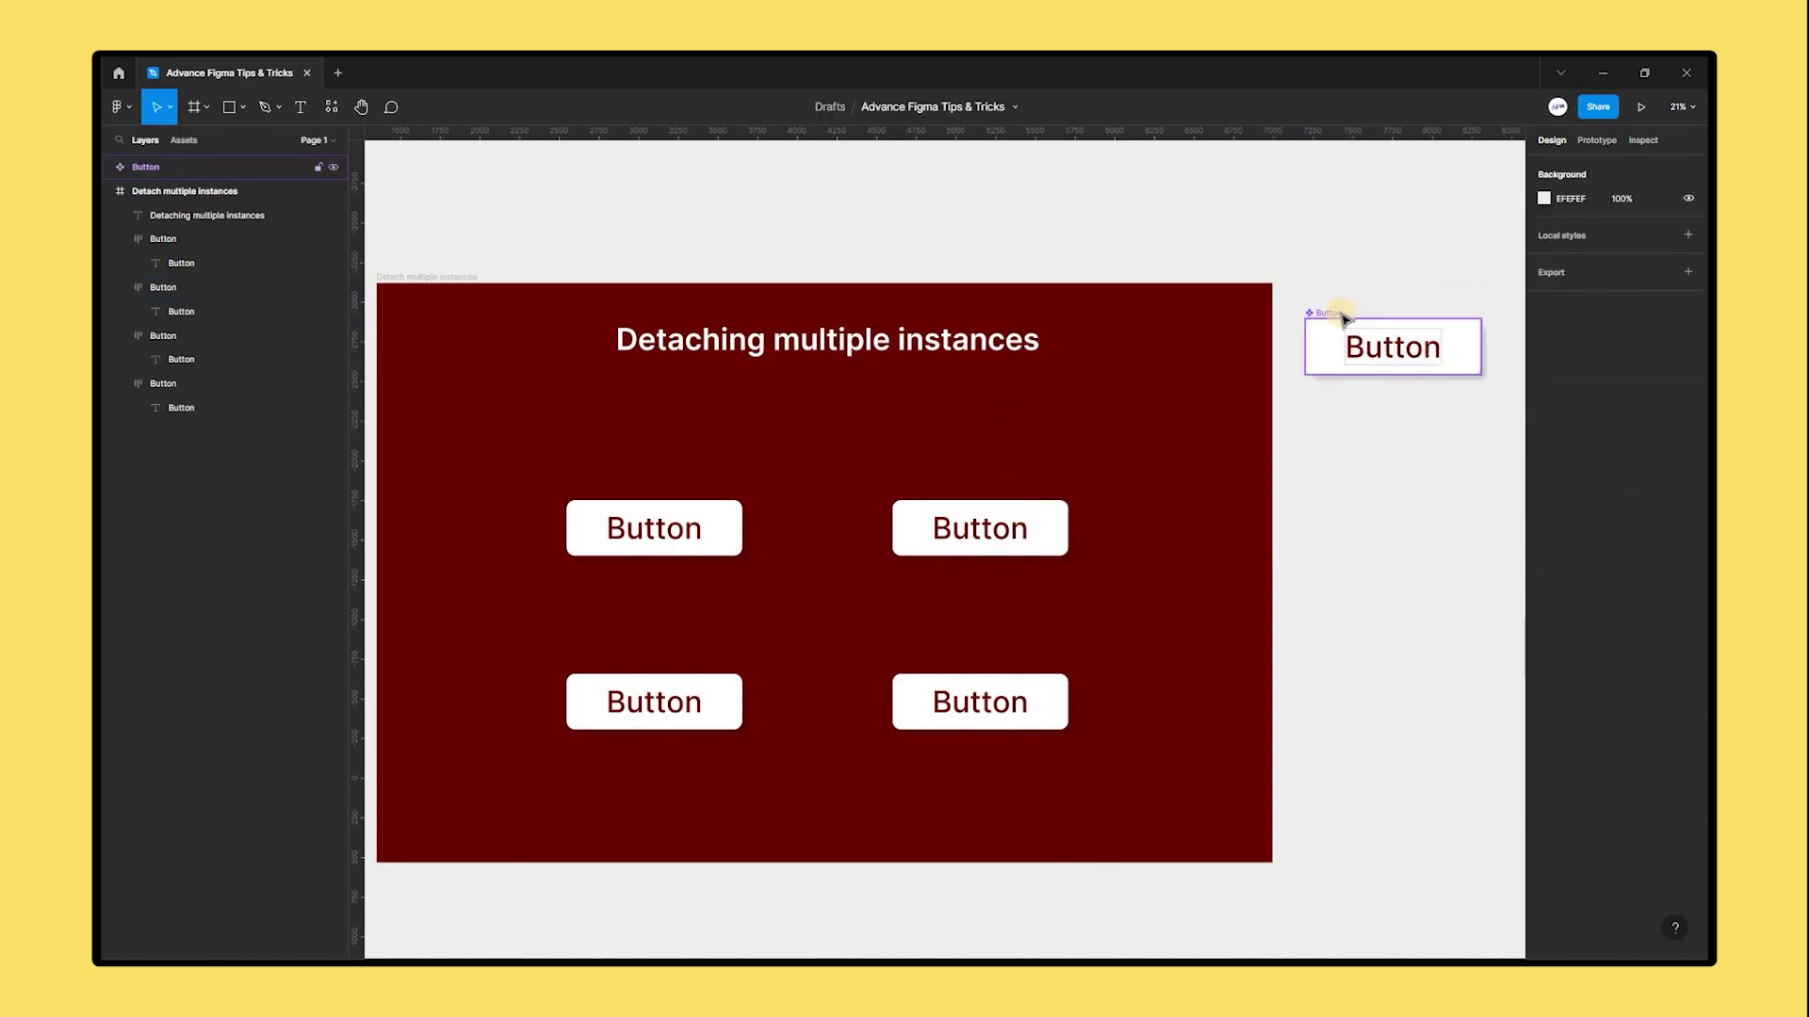
pyautogui.click(1411, 354)
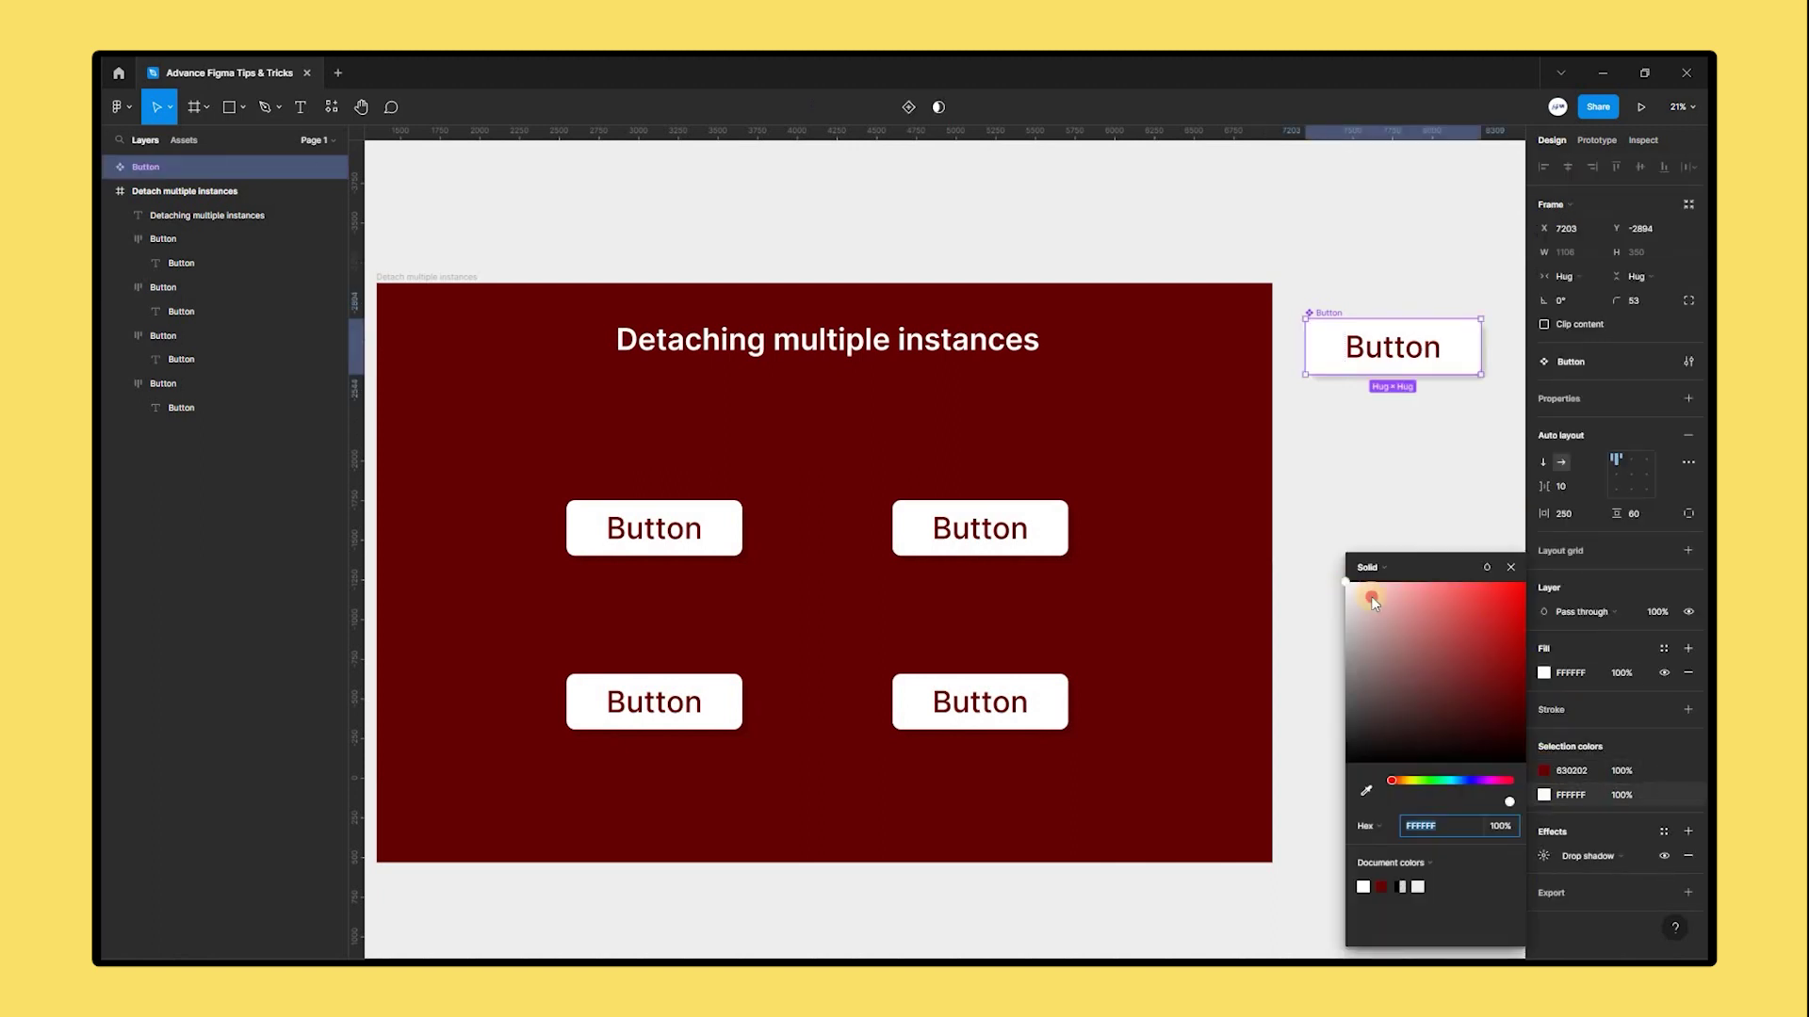
pyautogui.moveTo(1371, 597); pyautogui.dragTo(1341, 477)
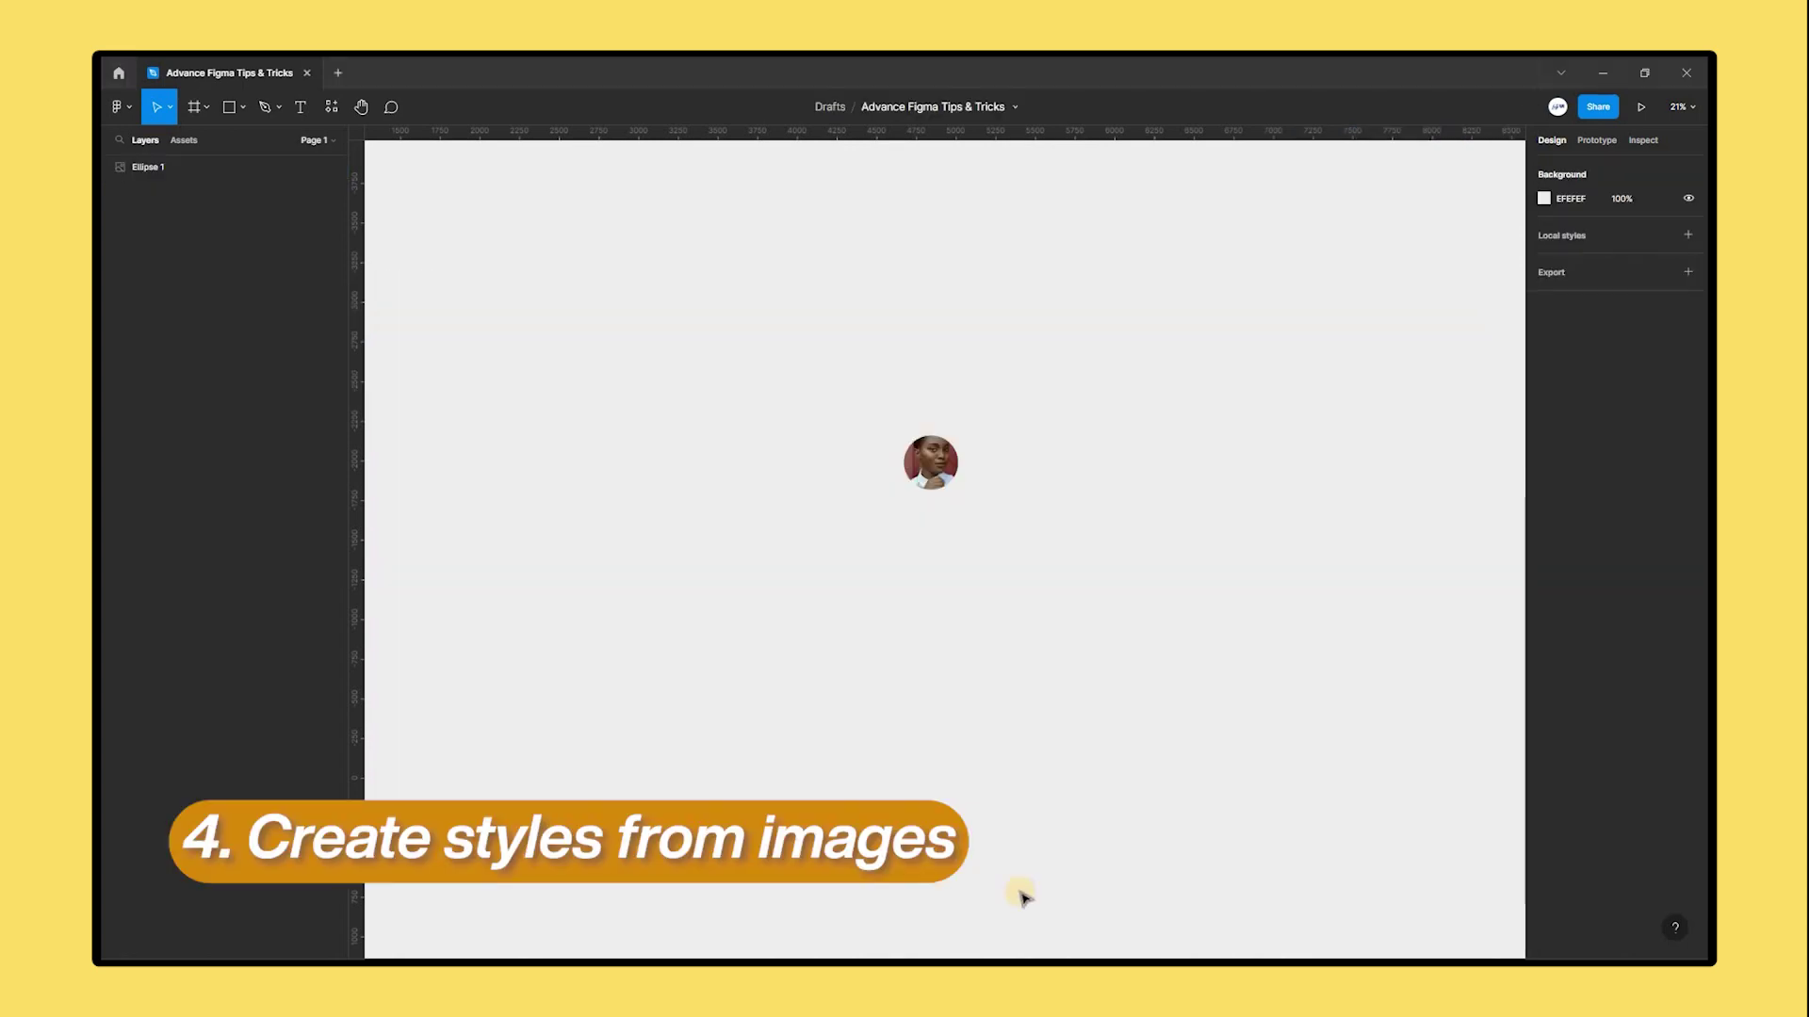
# - Save Ellipse 1's portrait image fill as a new colour style named 'Profile'
pyautogui.scroll(3, 939, 539)
pyautogui.click(922, 446)
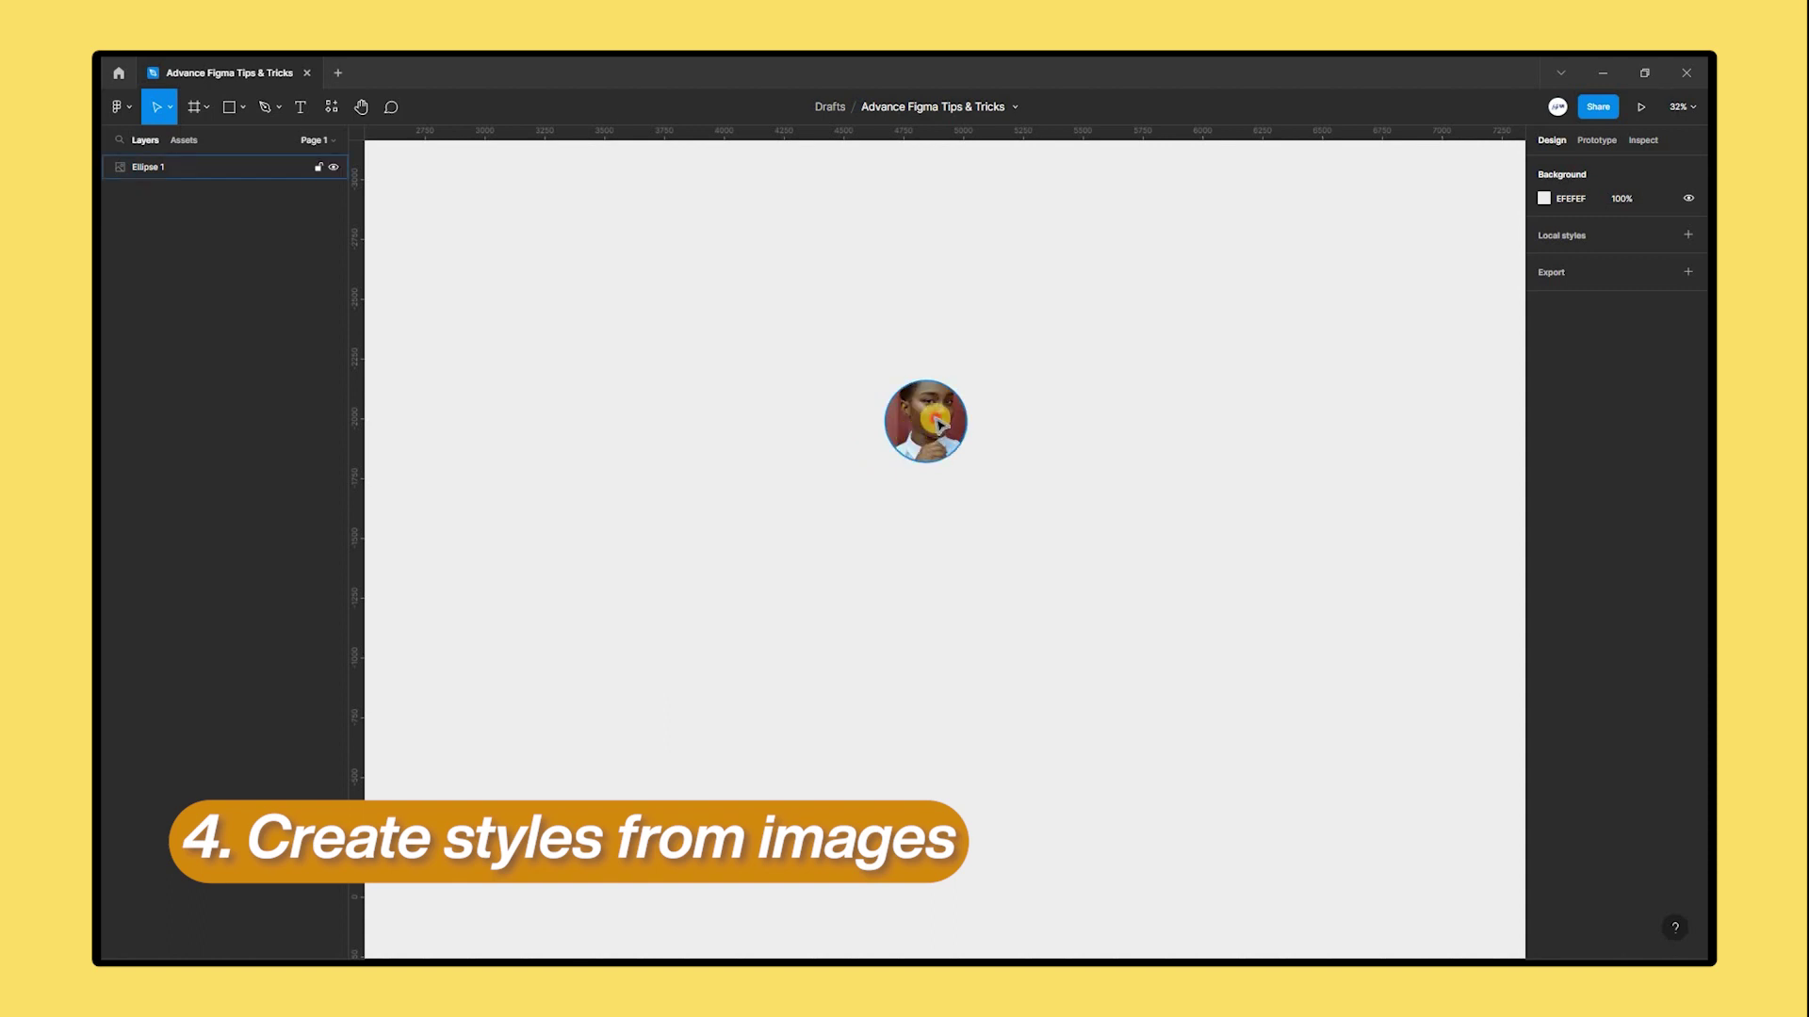
pyautogui.click(936, 426)
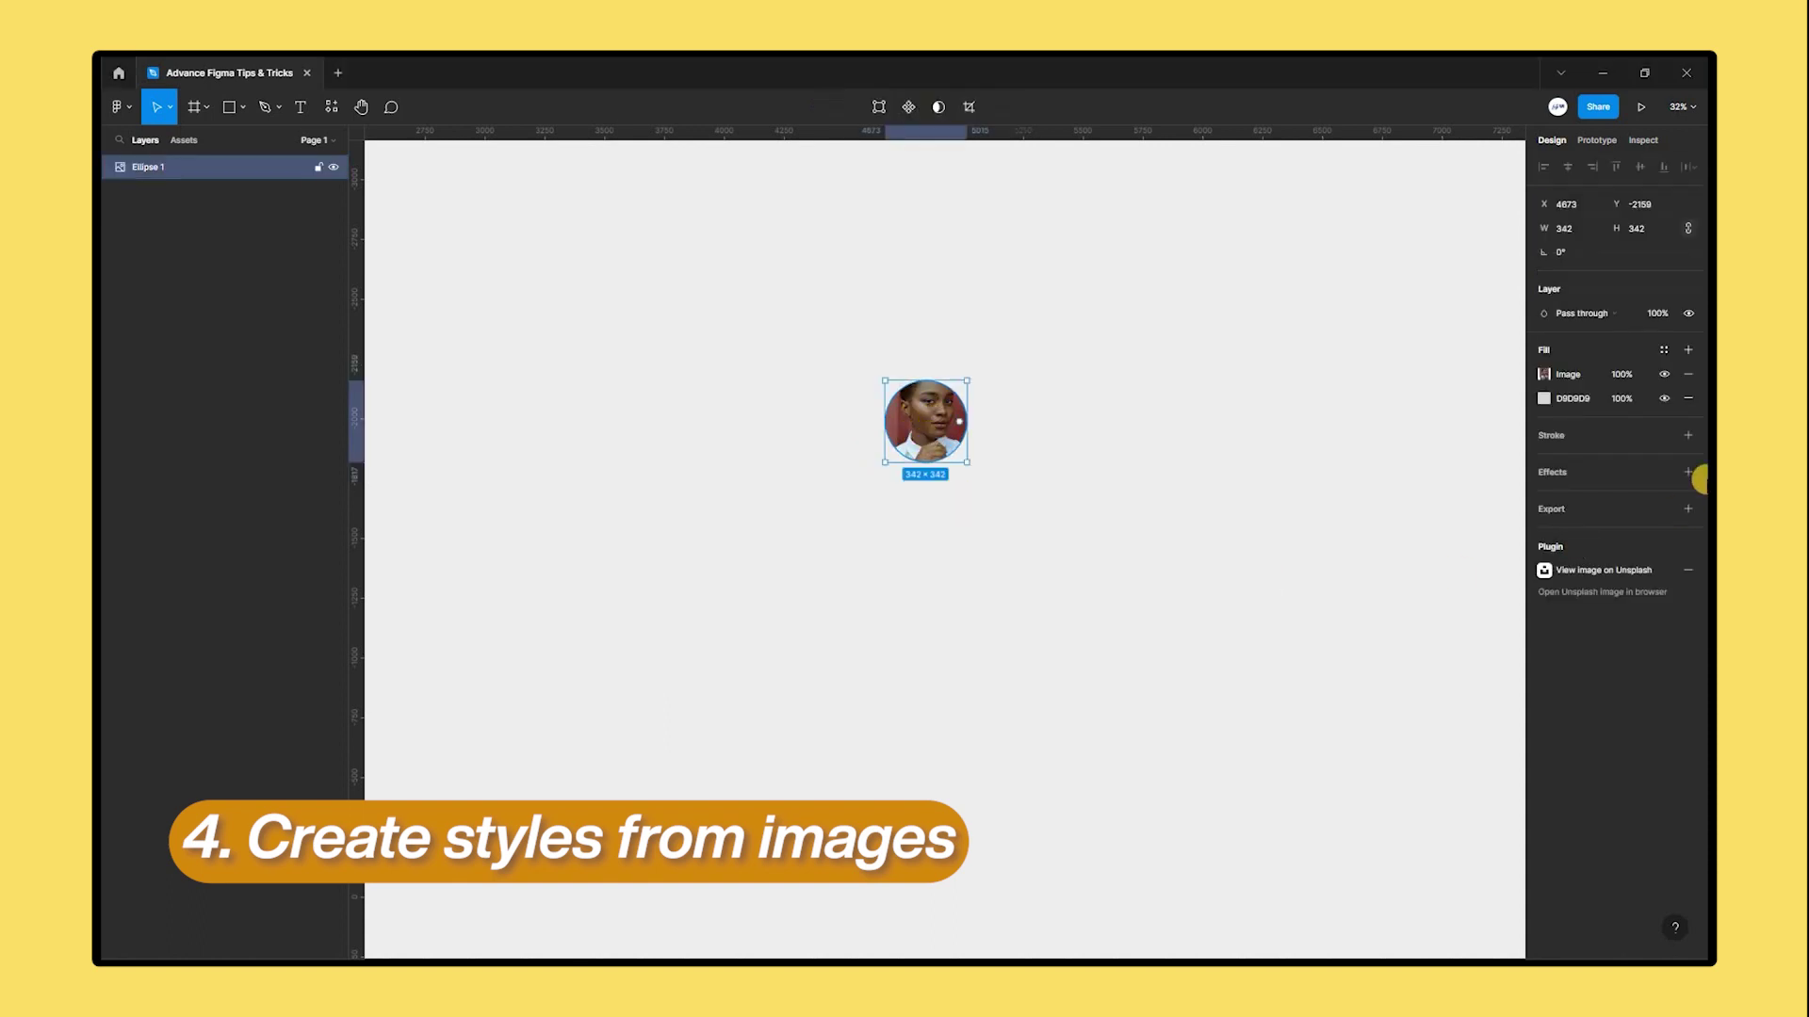
pyautogui.click(1665, 350)
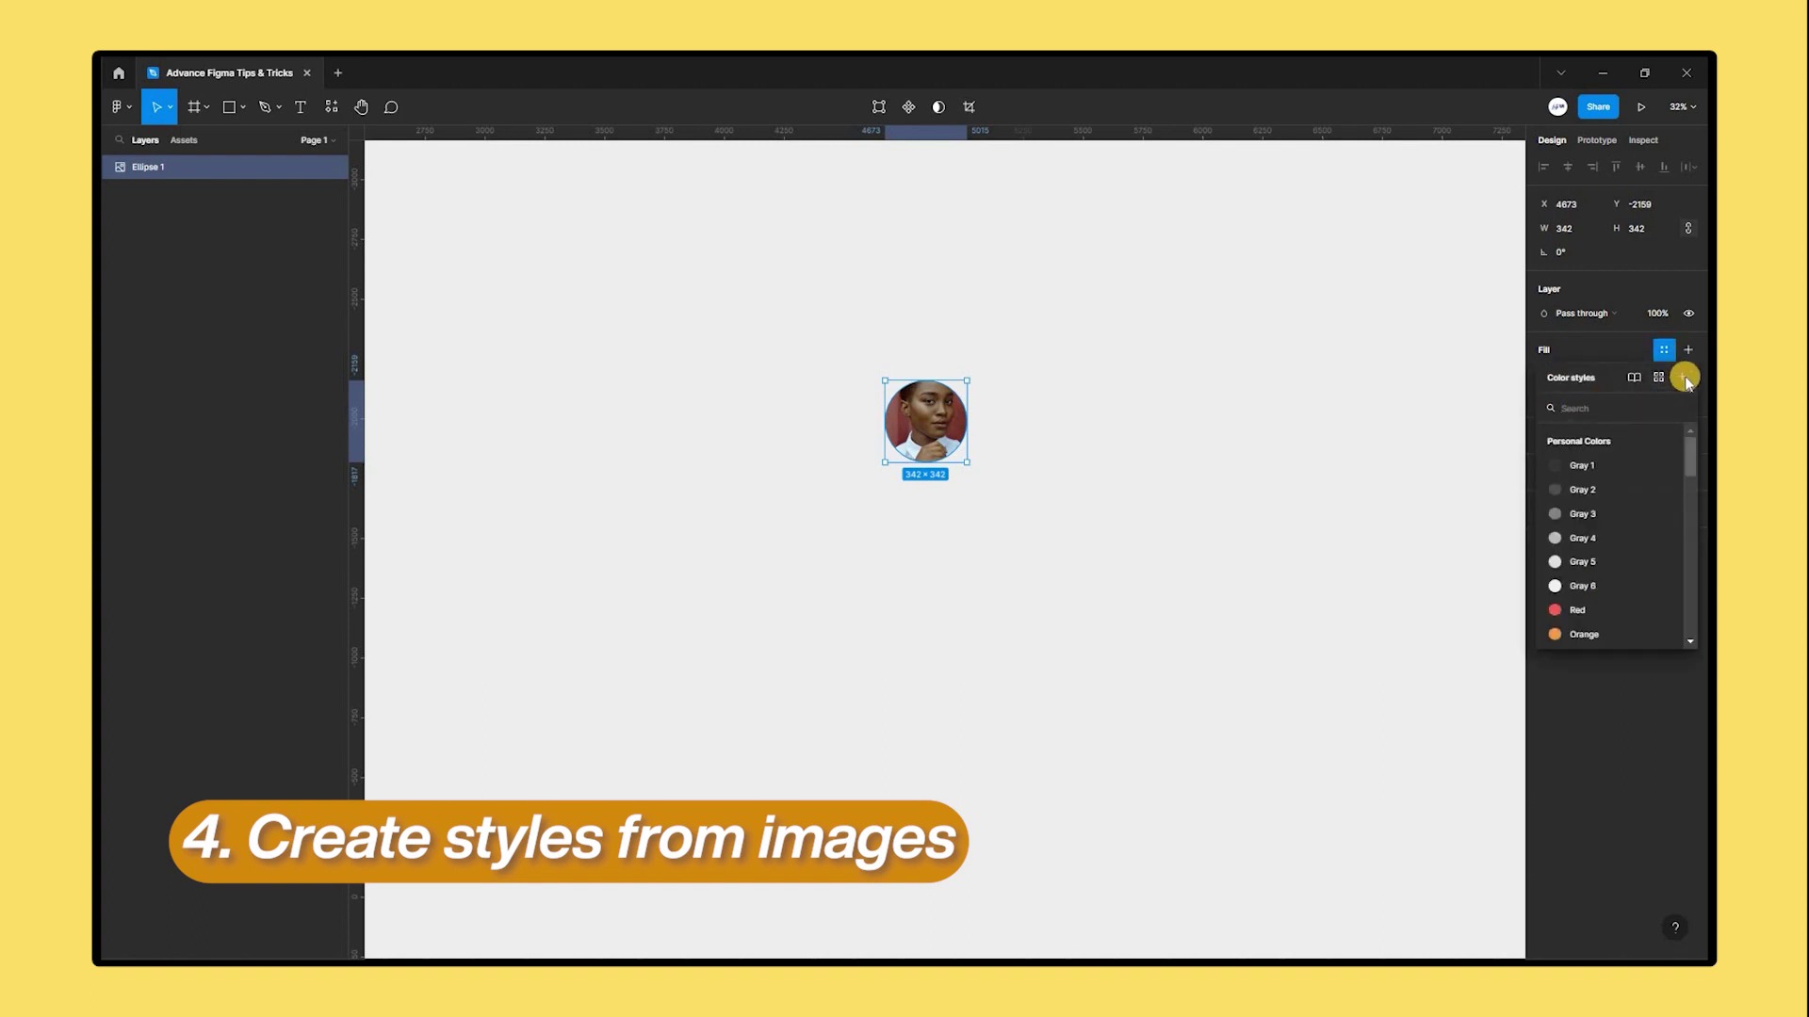
pyautogui.click(1683, 378)
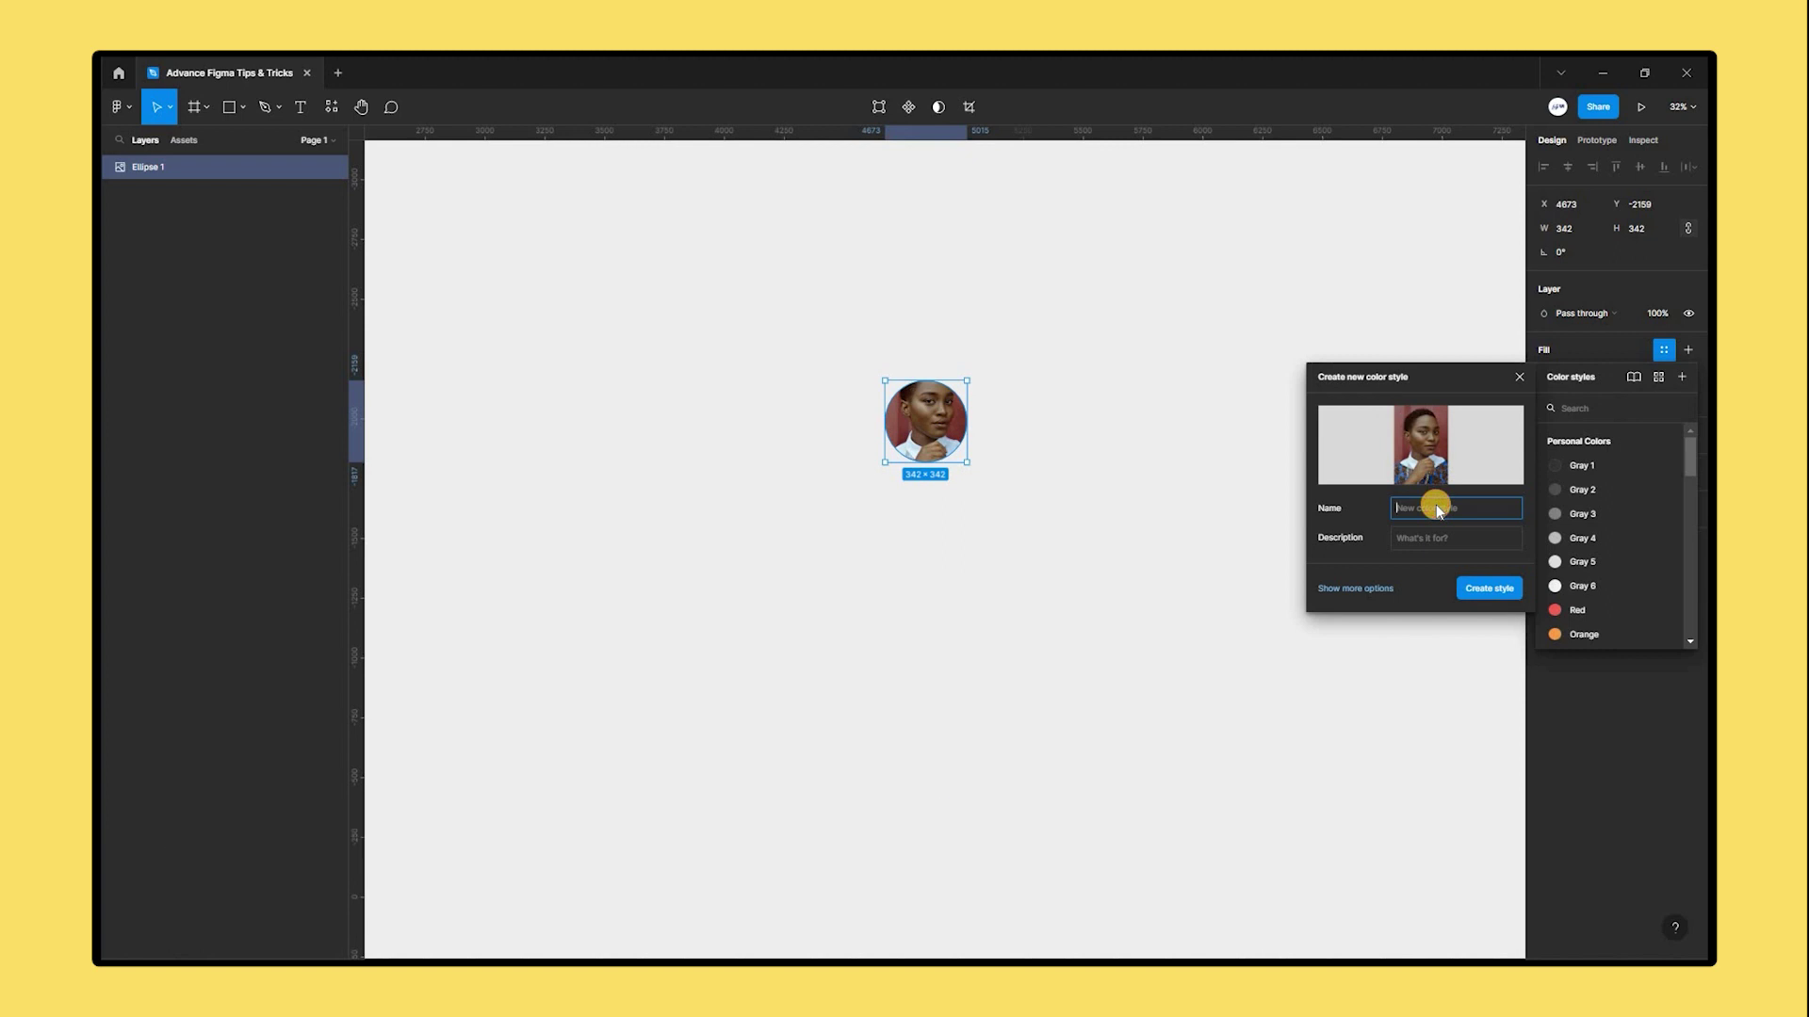
pyautogui.write('Pl')
pyautogui.write('file')
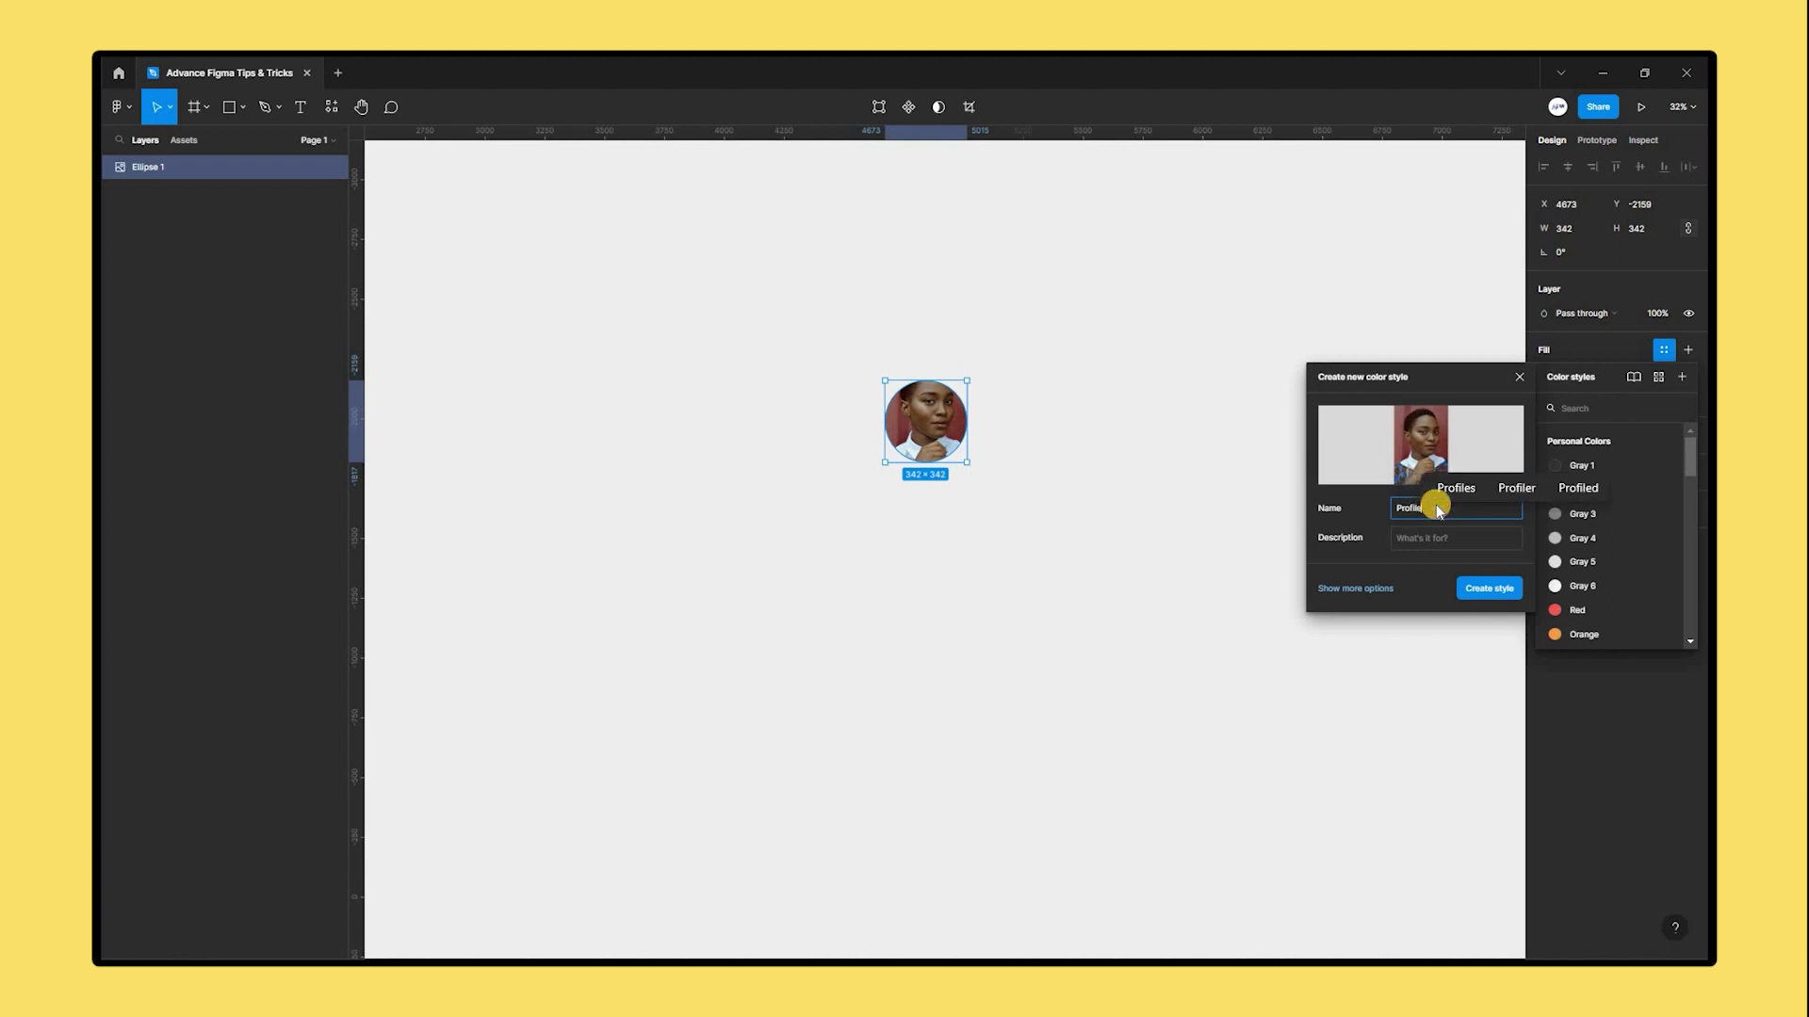
pyautogui.click(1482, 591)
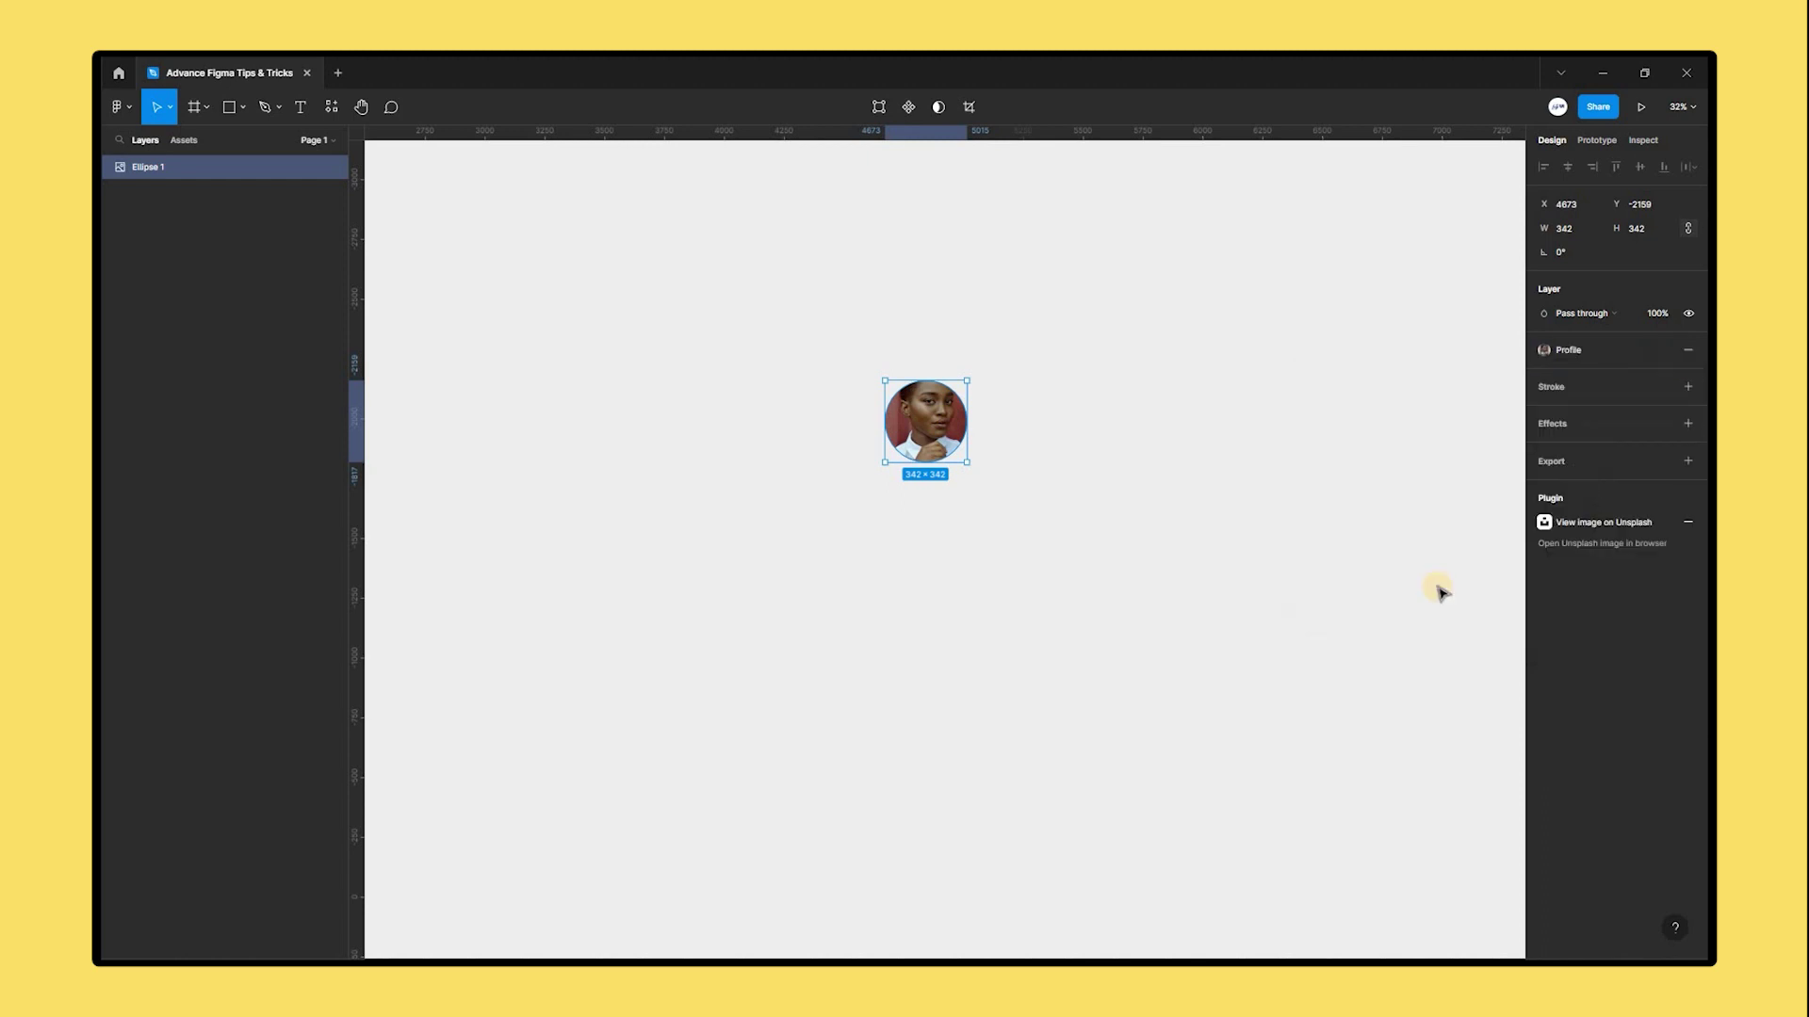
# - Draw a 332 × 332 Ellipse 2 beside the portrait and apply the Profile fill style
pyautogui.click(240, 108)
pyautogui.click(203, 198)
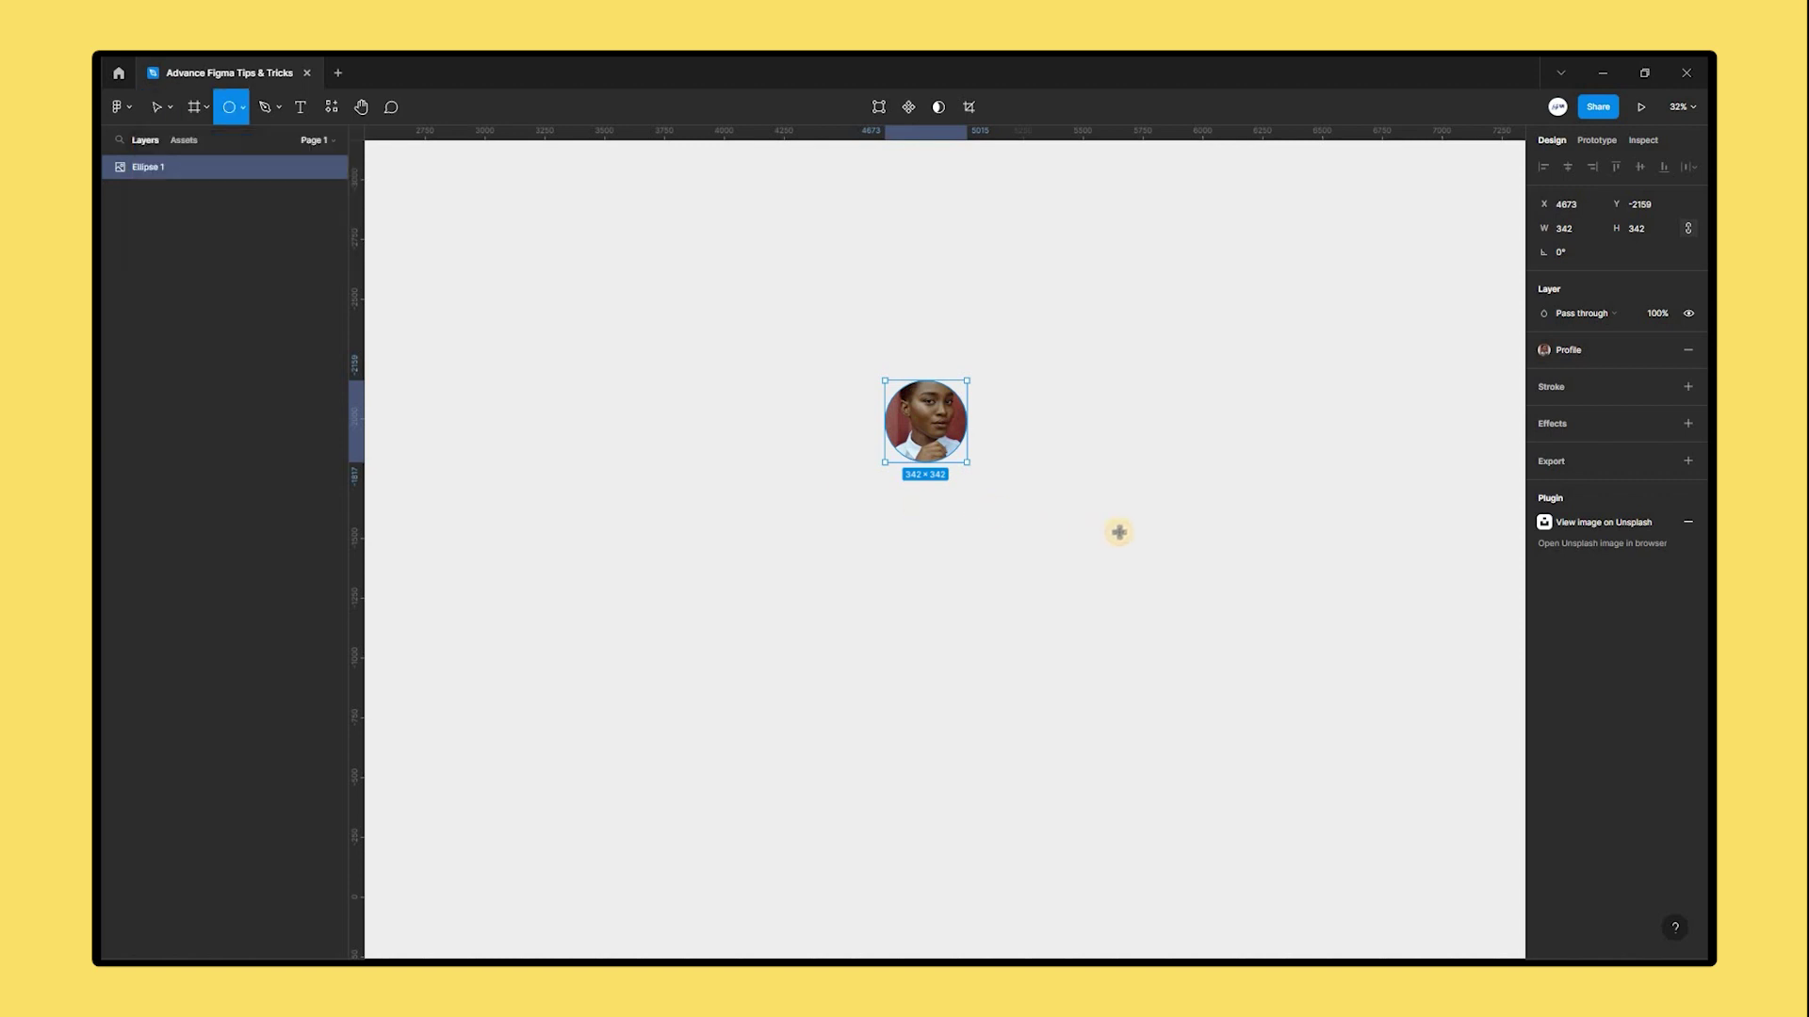
pyautogui.moveTo(1151, 569); pyautogui.dragTo(1077, 488)
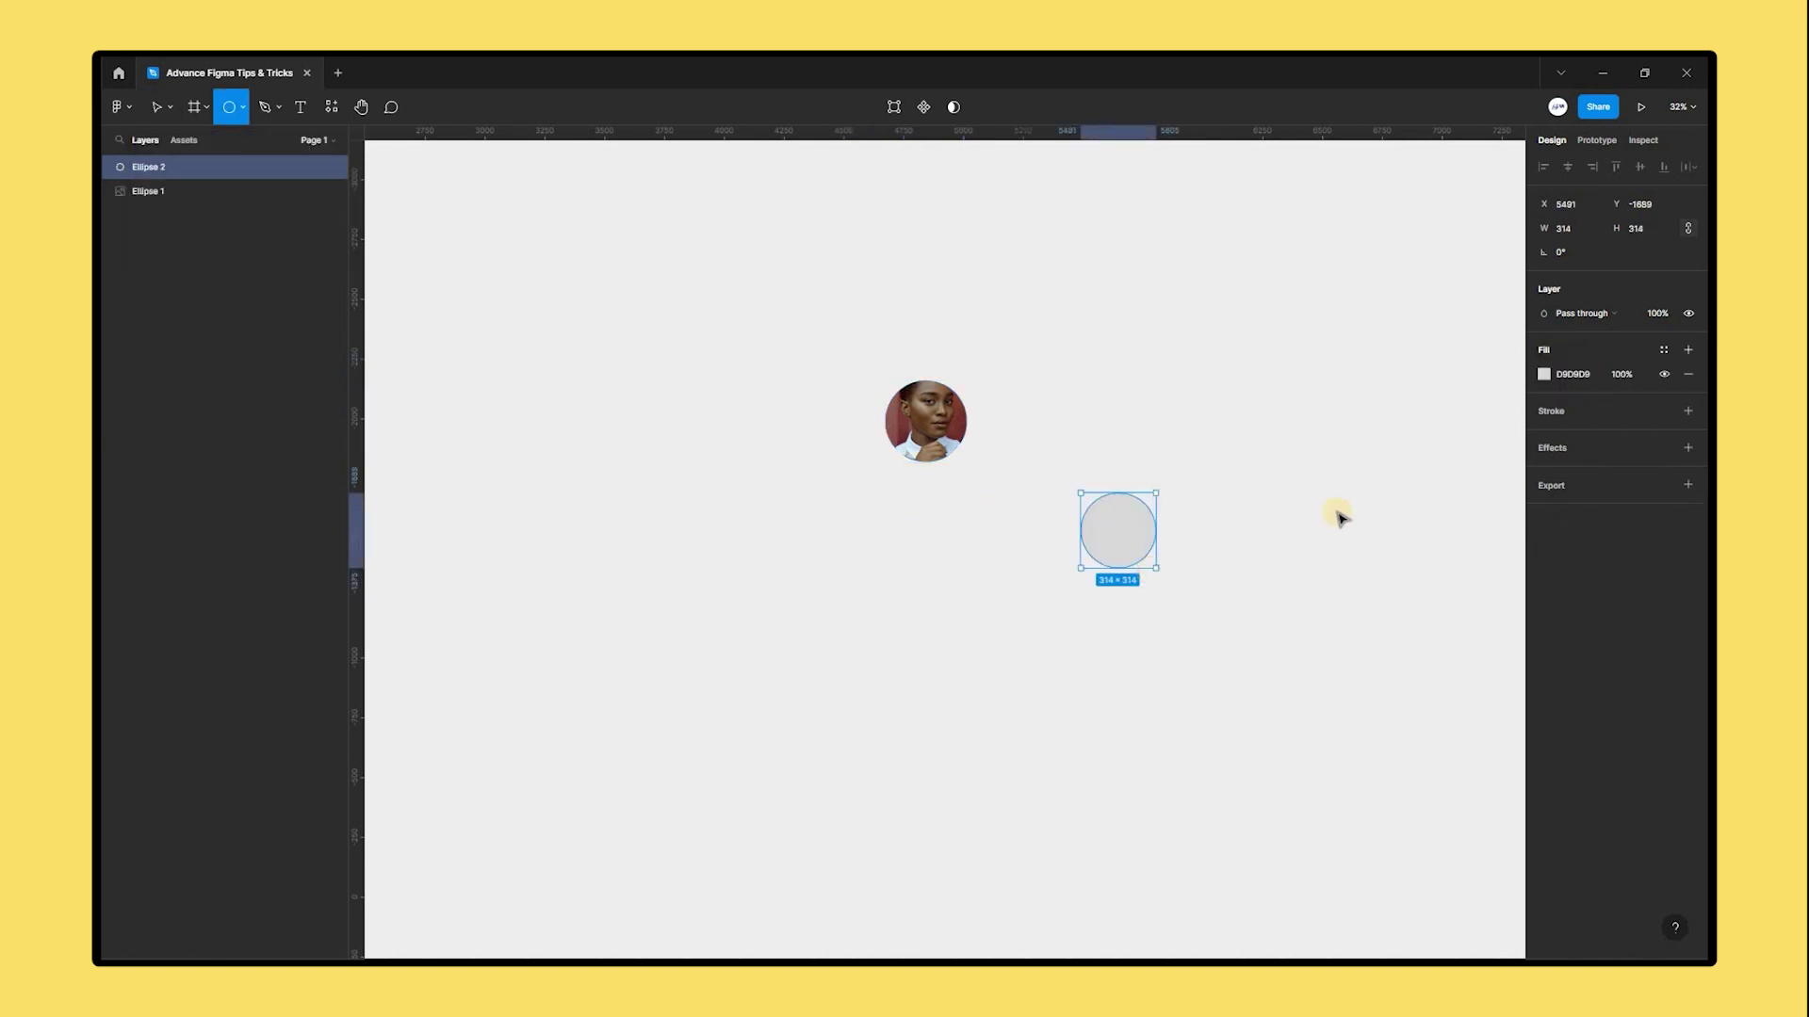
pyautogui.click(1664, 353)
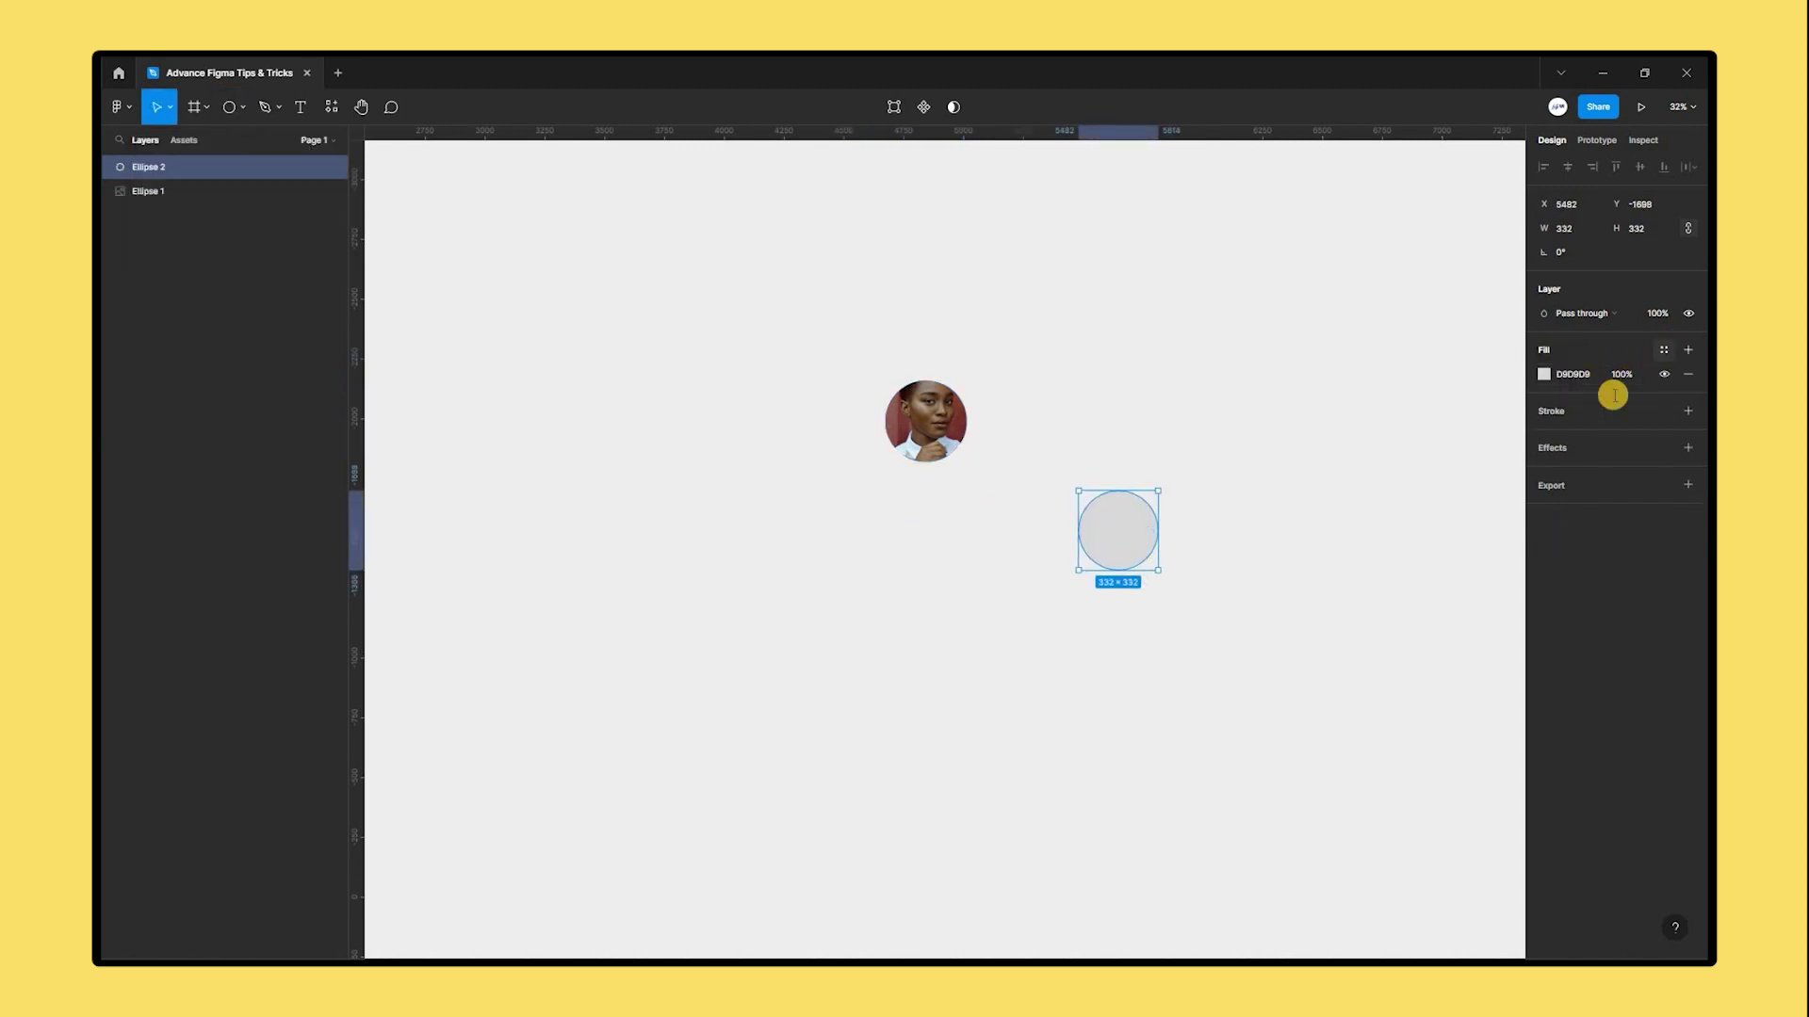
pyautogui.click(1583, 437)
pyautogui.click(1247, 533)
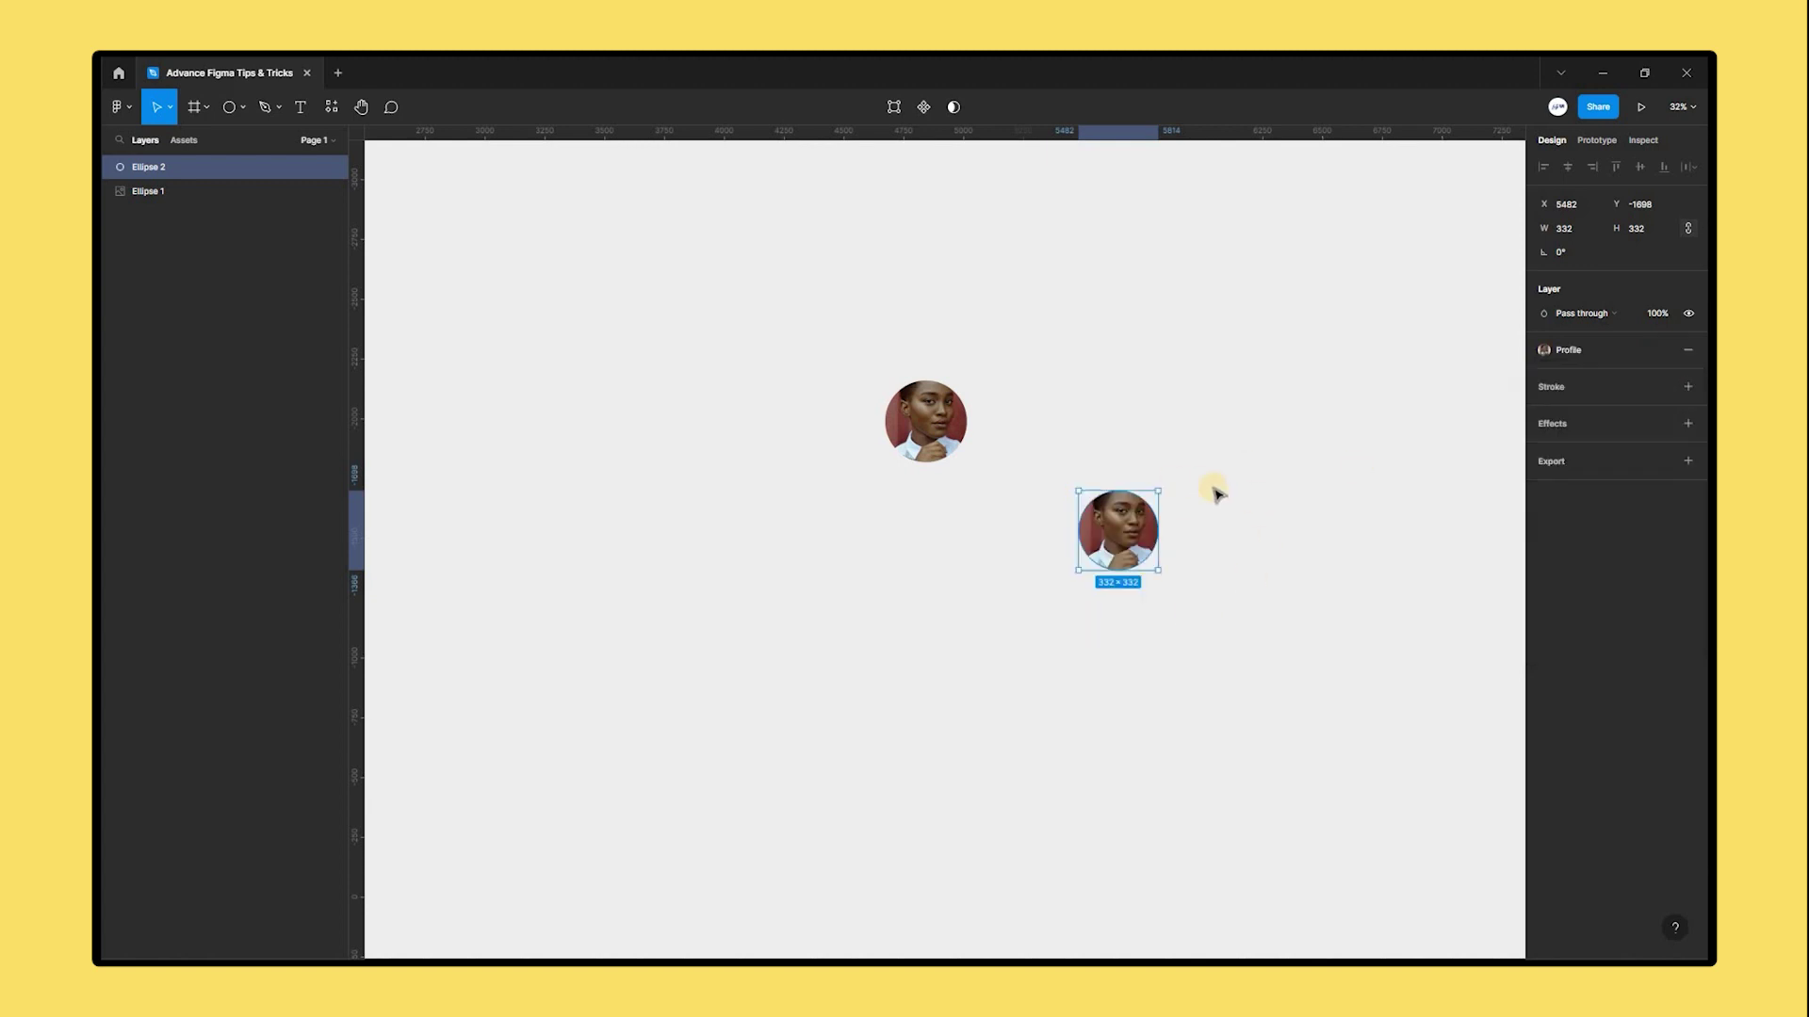